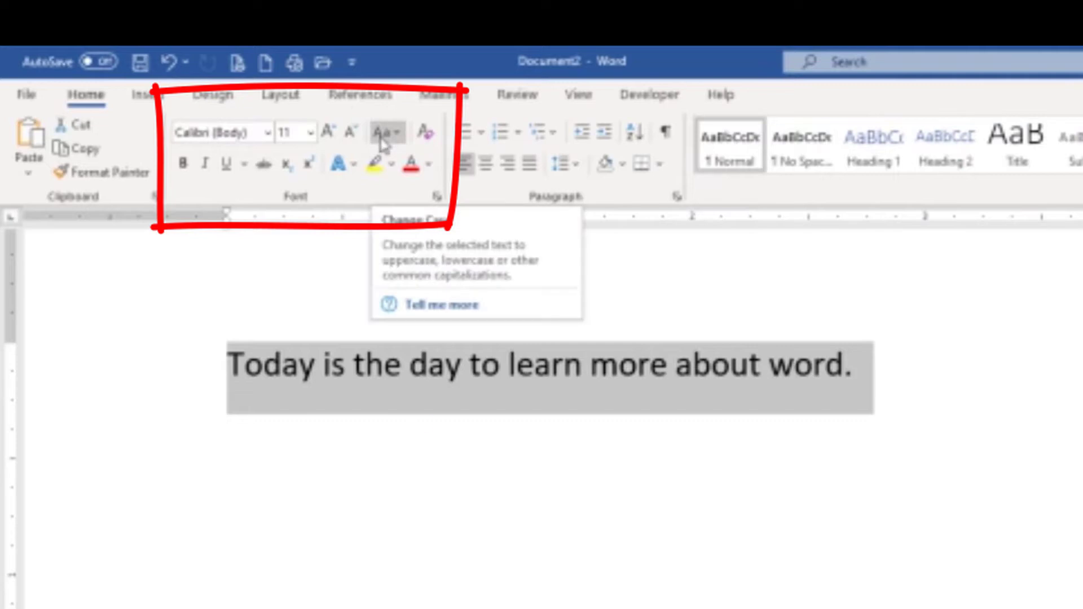
# - Change the selected sentence to lowercase, and to UPPERCASE
pyautogui.click(397, 139)
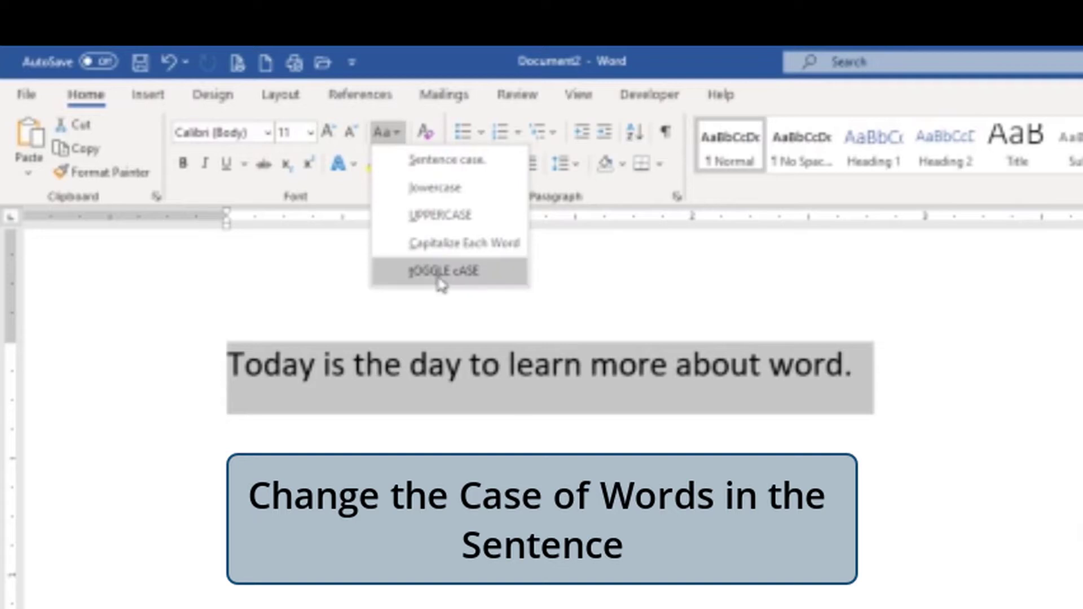
pyautogui.click(447, 196)
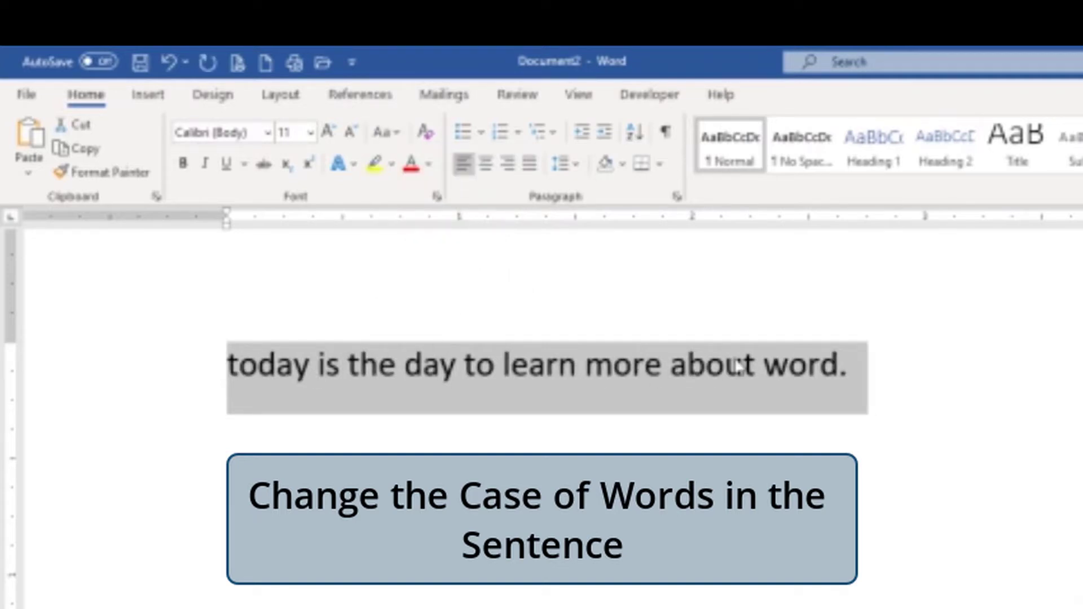
pyautogui.click(386, 133)
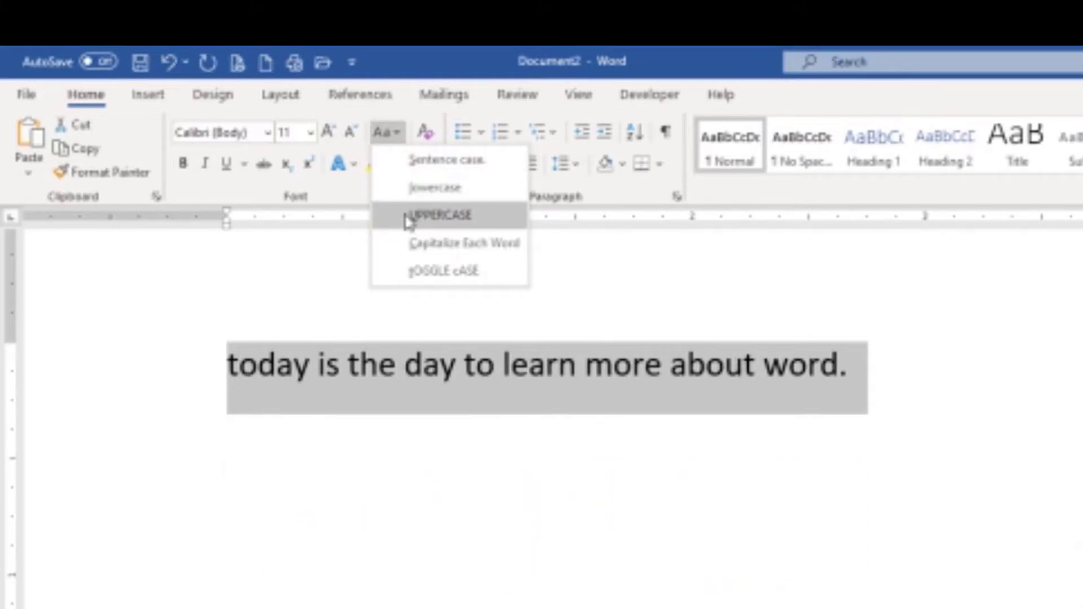
pyautogui.click(406, 221)
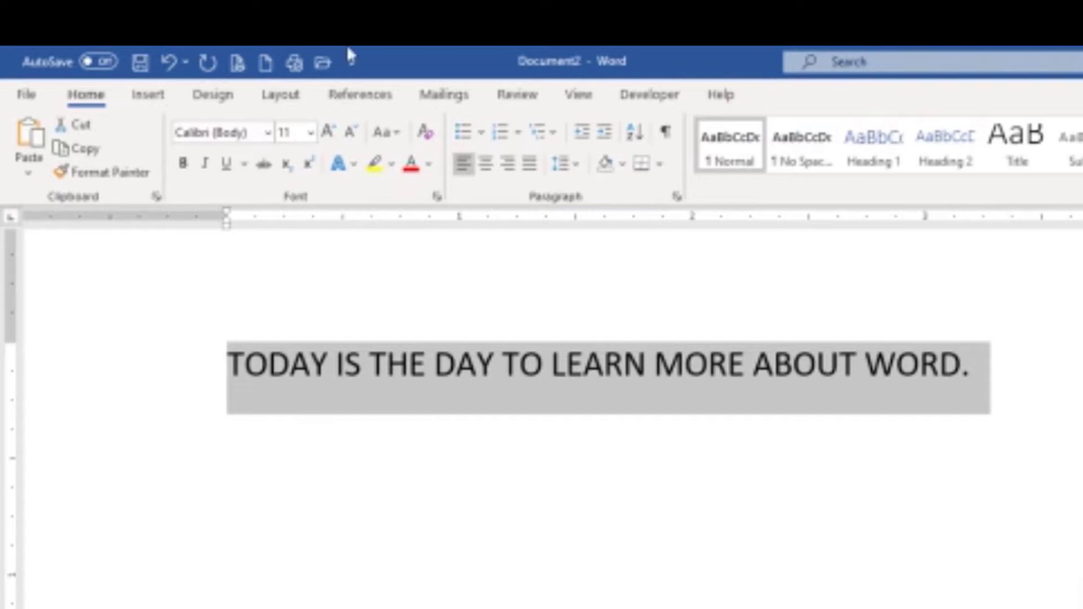
# - Apply Capitalize Each Word to the selected sentence, followed by tOGGLE cASE
pyautogui.click(386, 135)
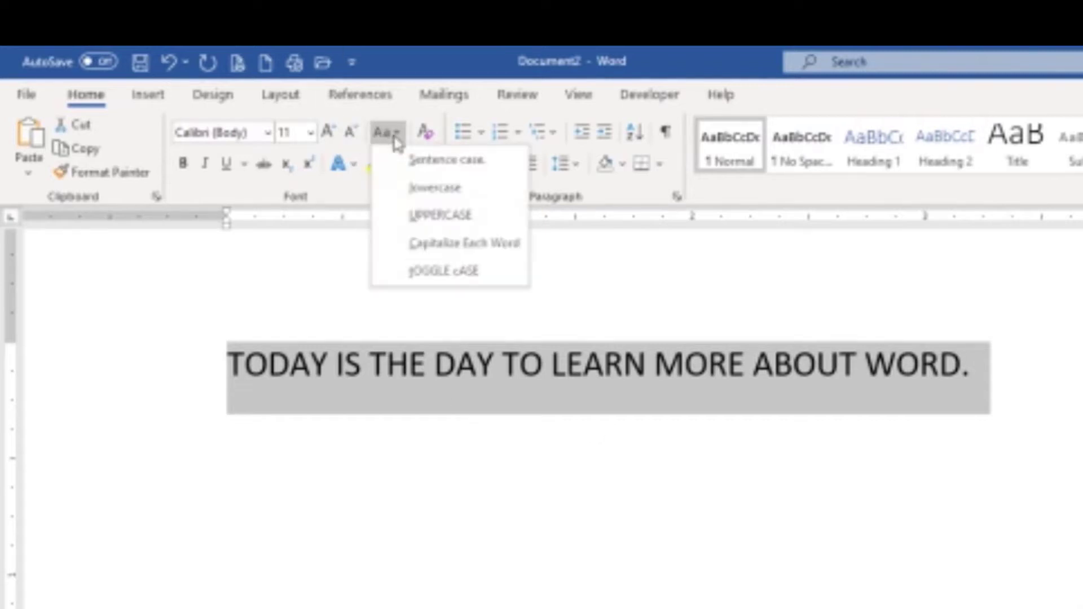
pyautogui.click(466, 244)
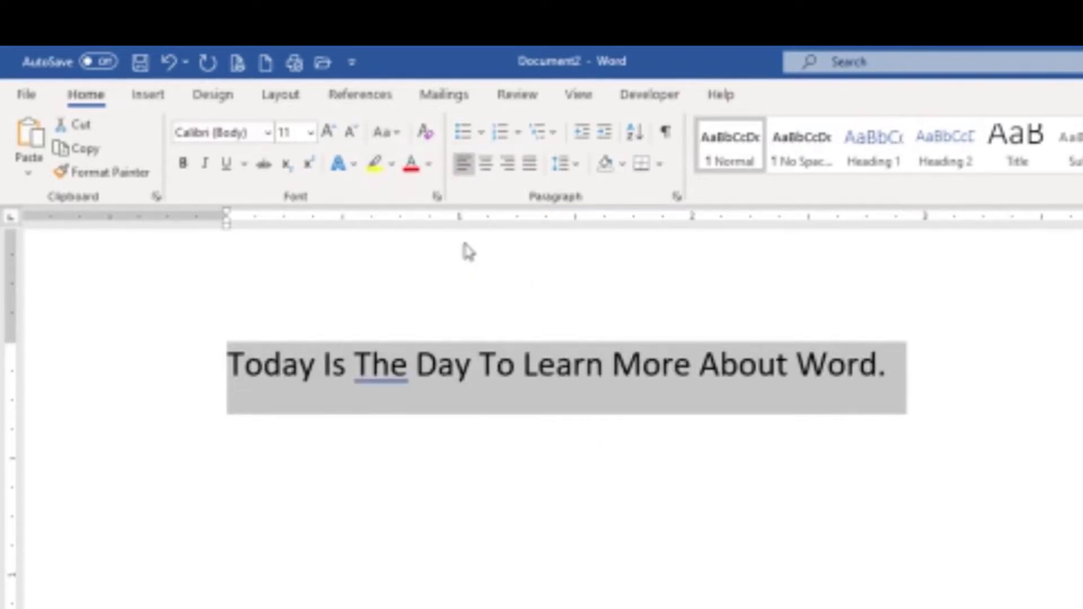
pyautogui.click(387, 133)
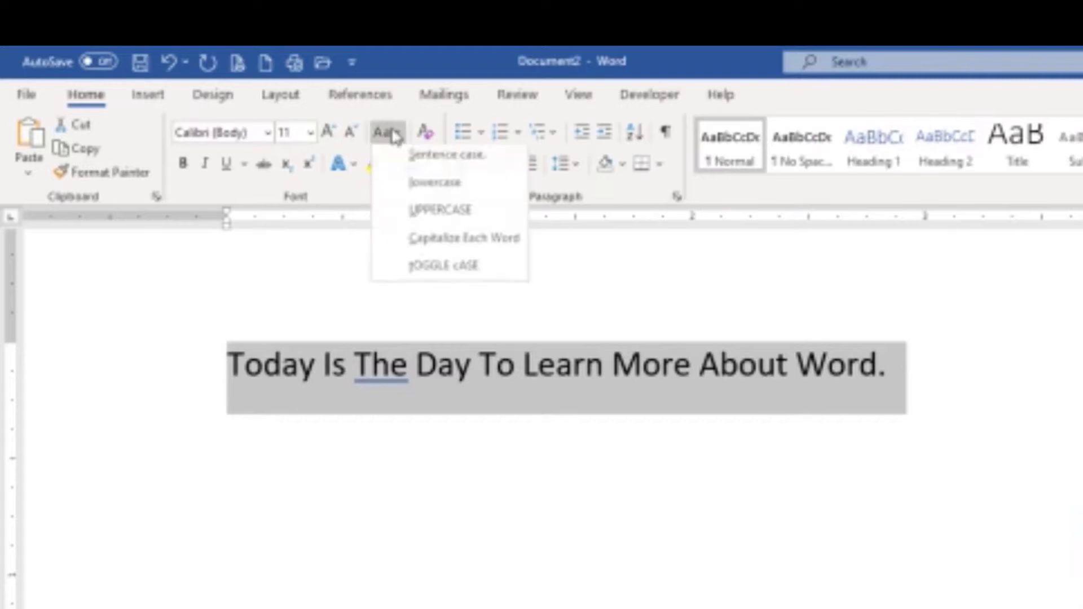
pyautogui.click(436, 272)
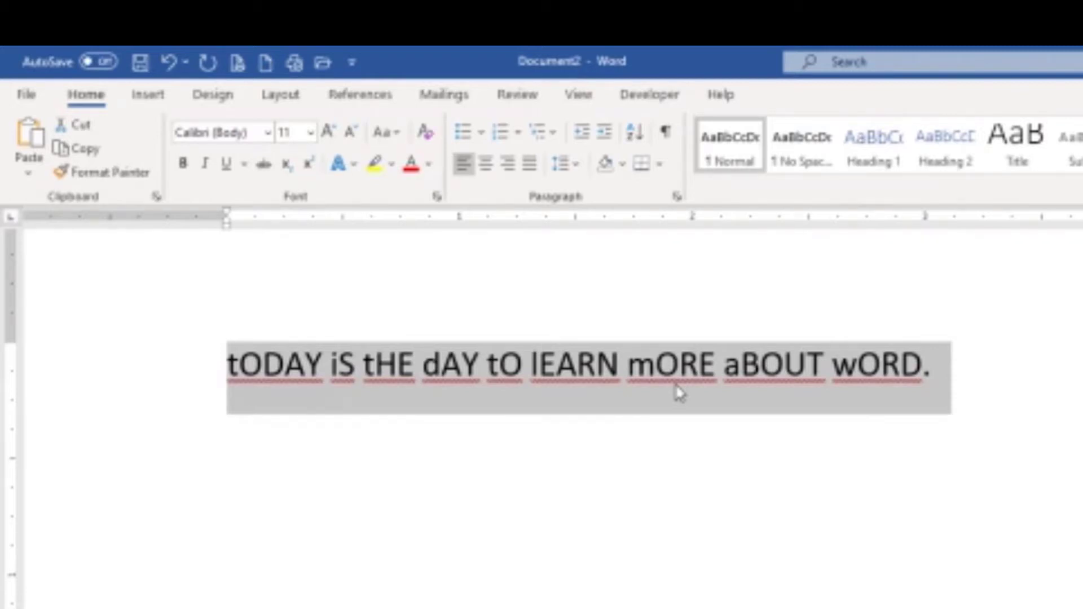
# - Return the selected sentence to Sentence case
pyautogui.click(386, 133)
pyautogui.click(426, 164)
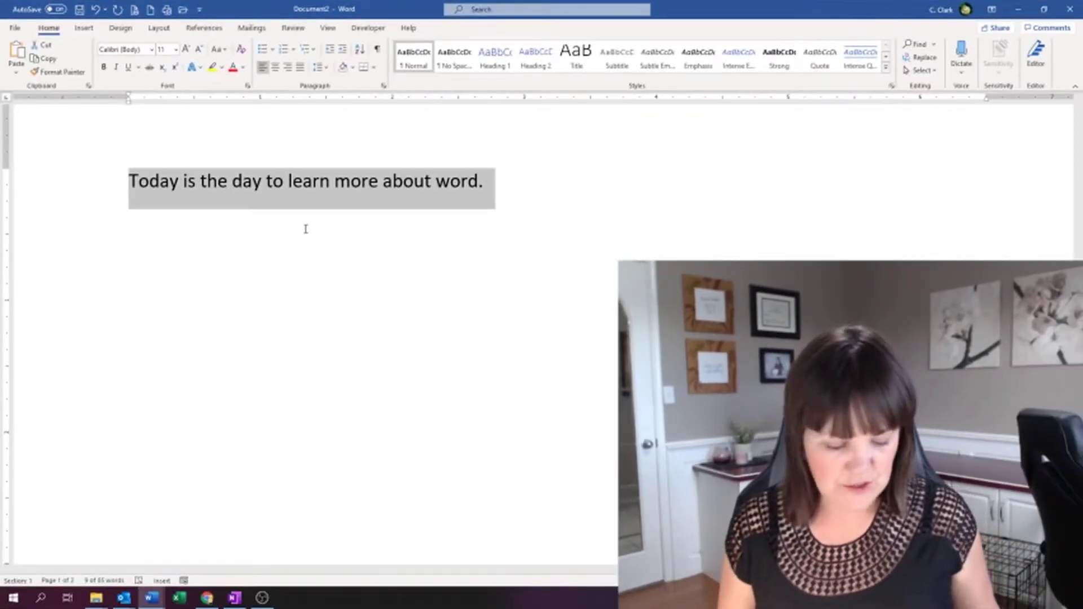
# - Go to the second page, headed "Let's talk about a messy document.", and place the cursor at the end of the italic paragraph
pyautogui.press('Delete')
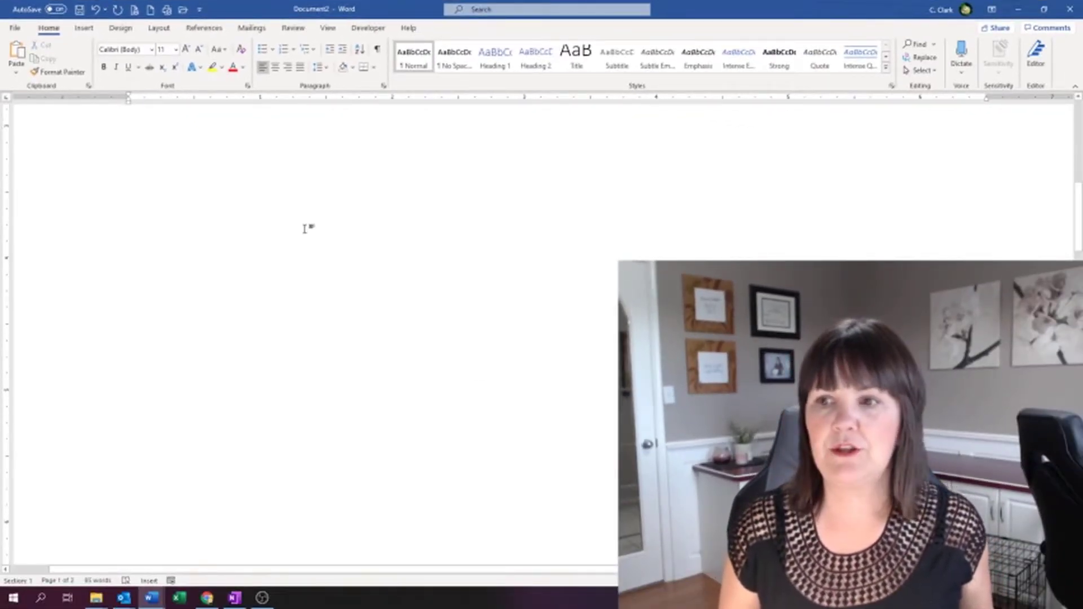
pyautogui.scroll(-5, 305, 229)
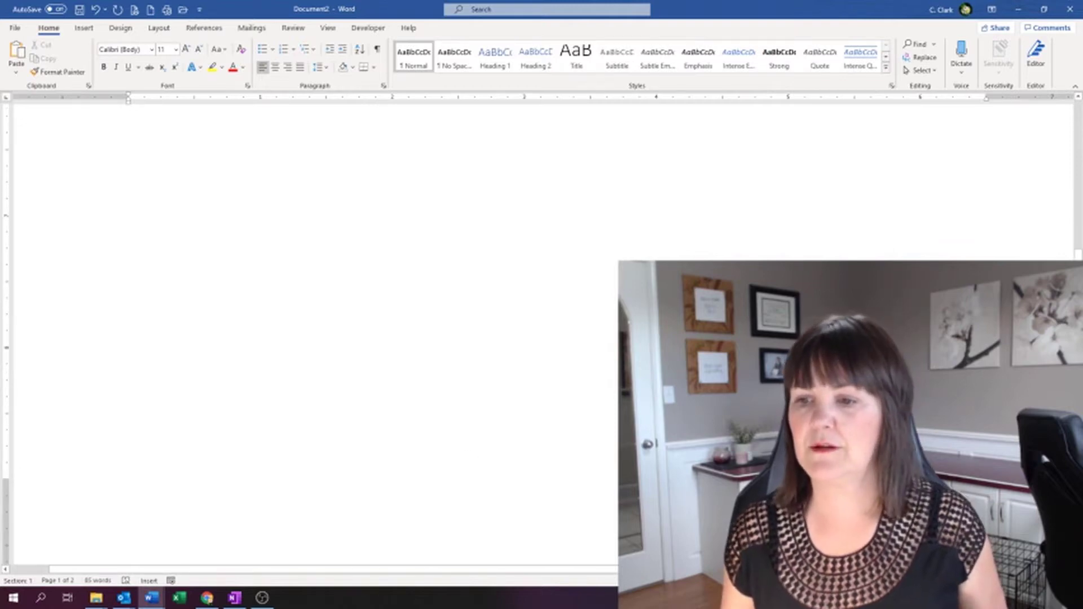
pyautogui.keyDown('ctrl'); pyautogui.scroll(-2, 305, 228); pyautogui.keyUp('ctrl')
pyautogui.hotkey('ctrl', 'z')
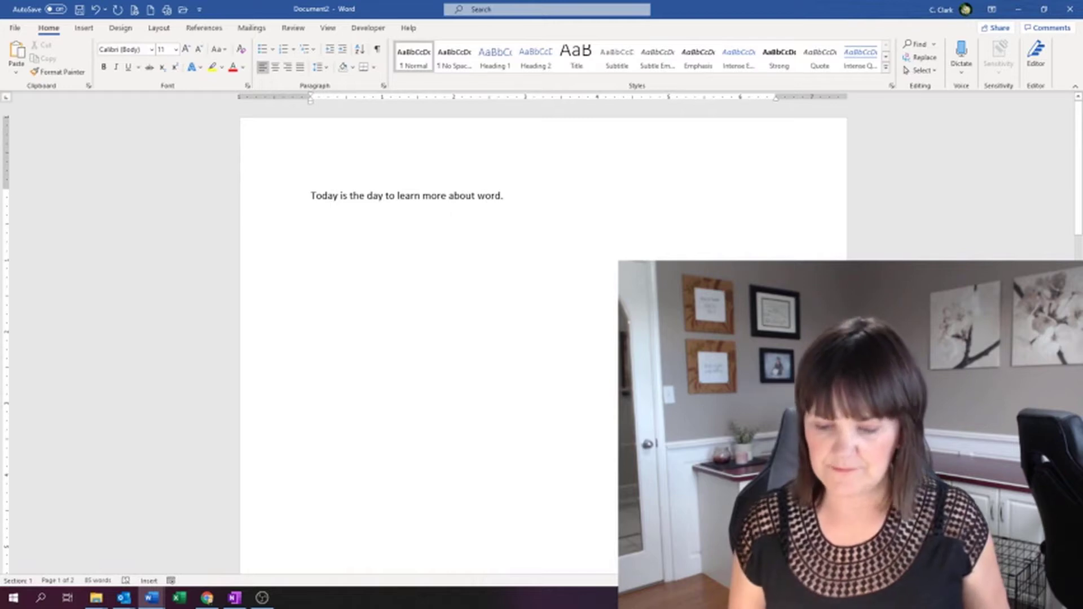
pyautogui.press('Down')
pyautogui.scroll(-1, 305, 229)
pyautogui.scroll(-6, 429, 339)
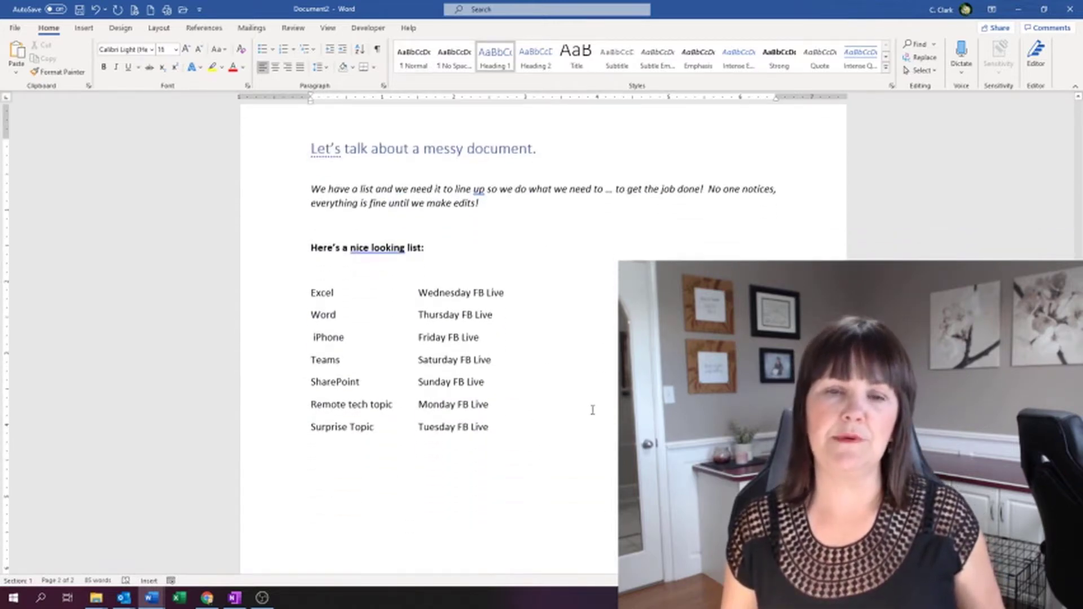
pyautogui.click(538, 210)
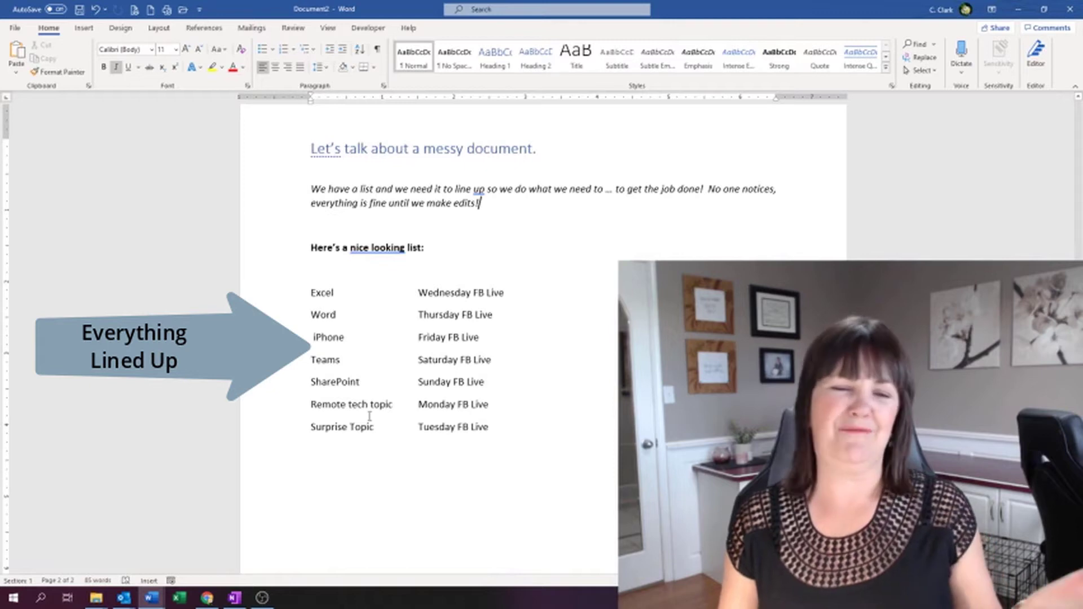
# - Insert the word "working" into the list entry "Remote tech topic" so it reads "Remote working tech topic"
pyautogui.click(349, 405)
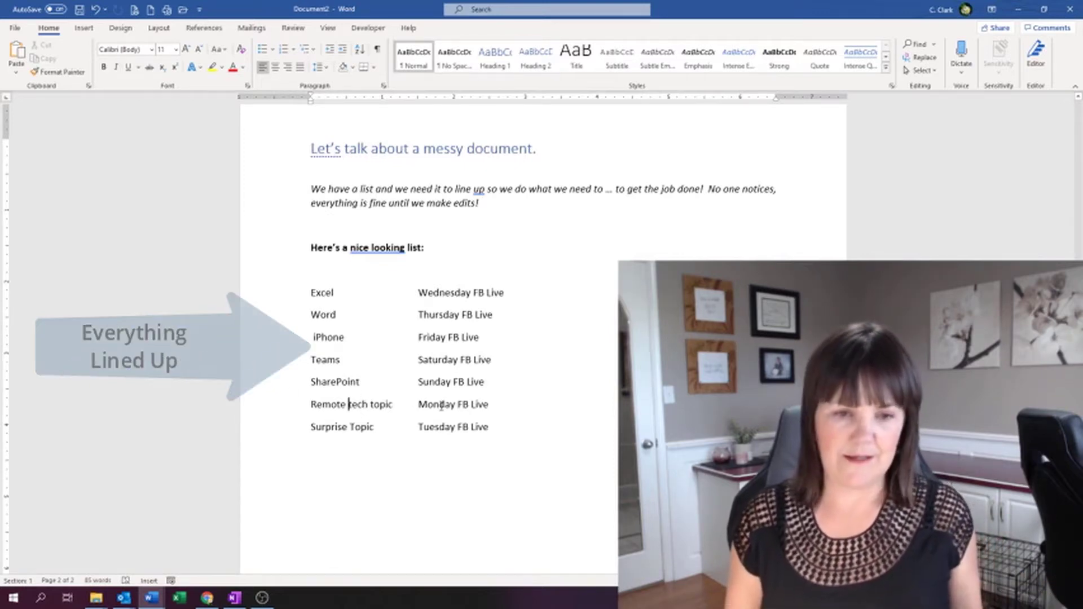
pyautogui.write('work')
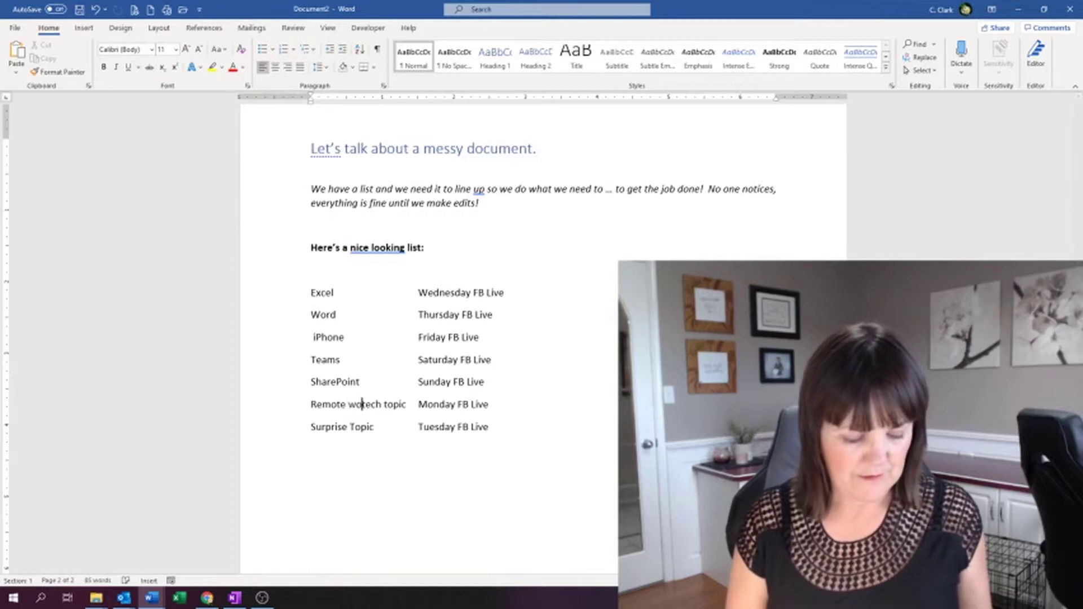
pyautogui.write('ing')
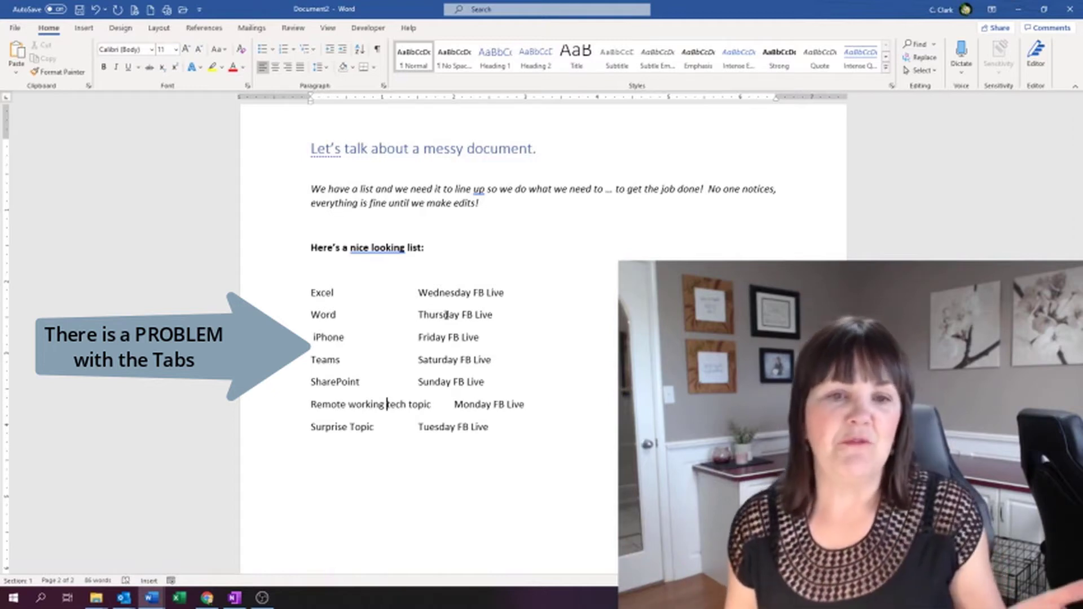
# - Add one extra tab before the day in every other list row to line the days up with "Monday FB Live"
pyautogui.press('Tab')
pyautogui.click(409, 314)
pyautogui.press('Tab')
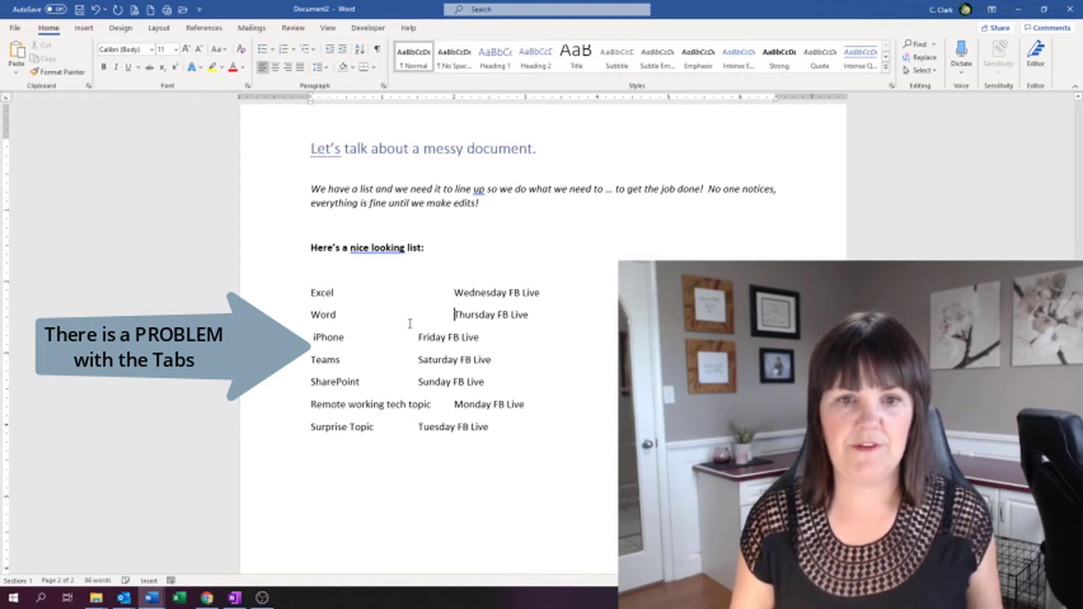
pyautogui.click(416, 336)
pyautogui.press('Tab')
pyautogui.press('Tab')
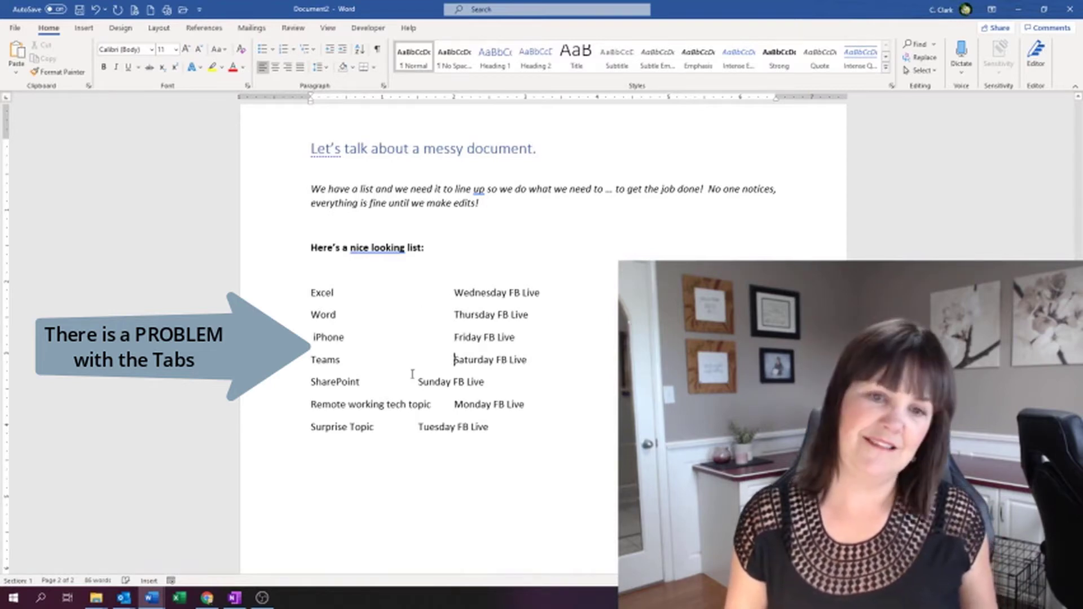
pyautogui.click(417, 381)
pyautogui.press('Tab')
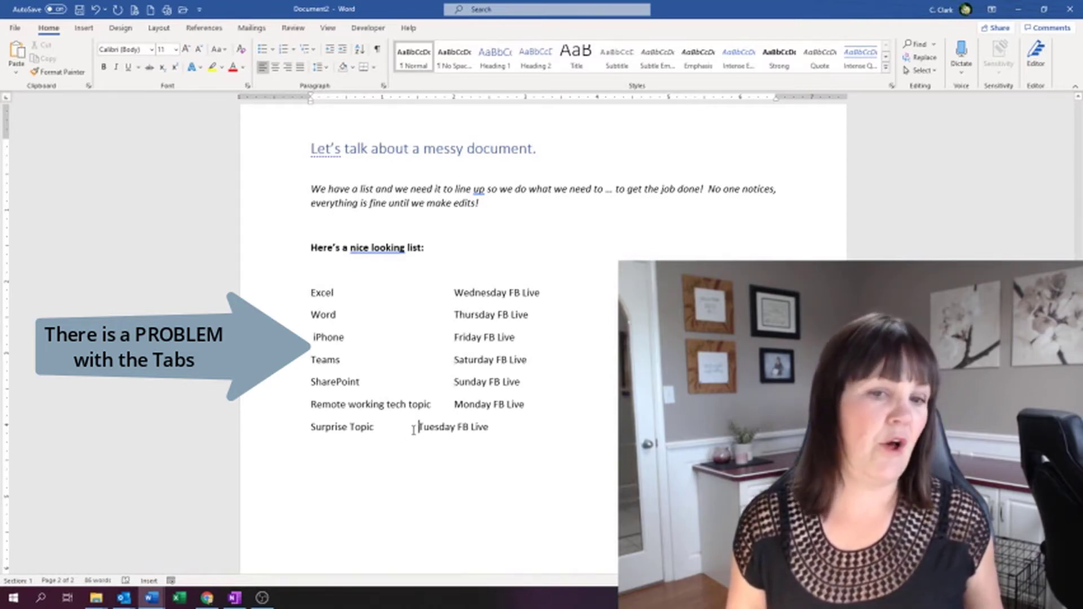
pyautogui.press('Tab')
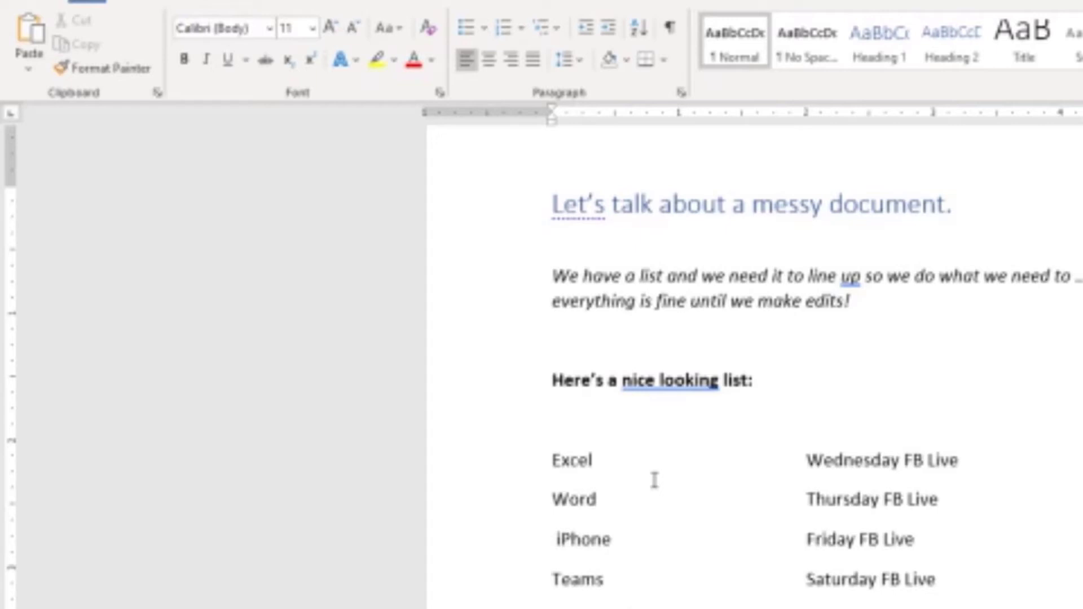
# - Show the paragraph marks and hidden formatting symbols, and delete the stray space before "iPhone"
pyautogui.click(669, 29)
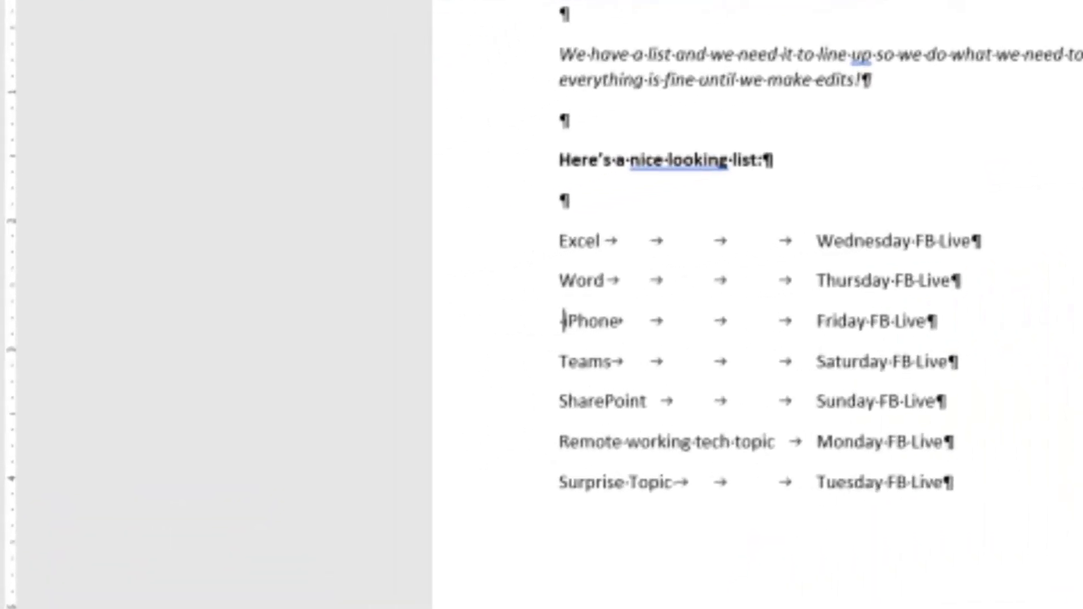
pyautogui.press('Delete')
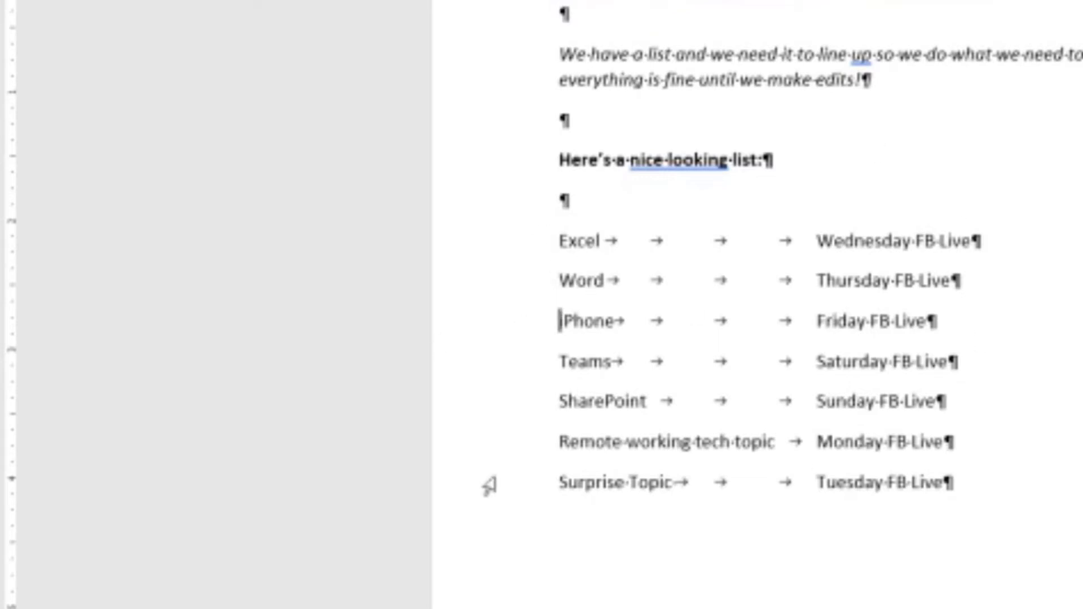
# - Delete the extra tabs in the Excel and Word rows, leaving a single tab before each day
pyautogui.click(559, 240)
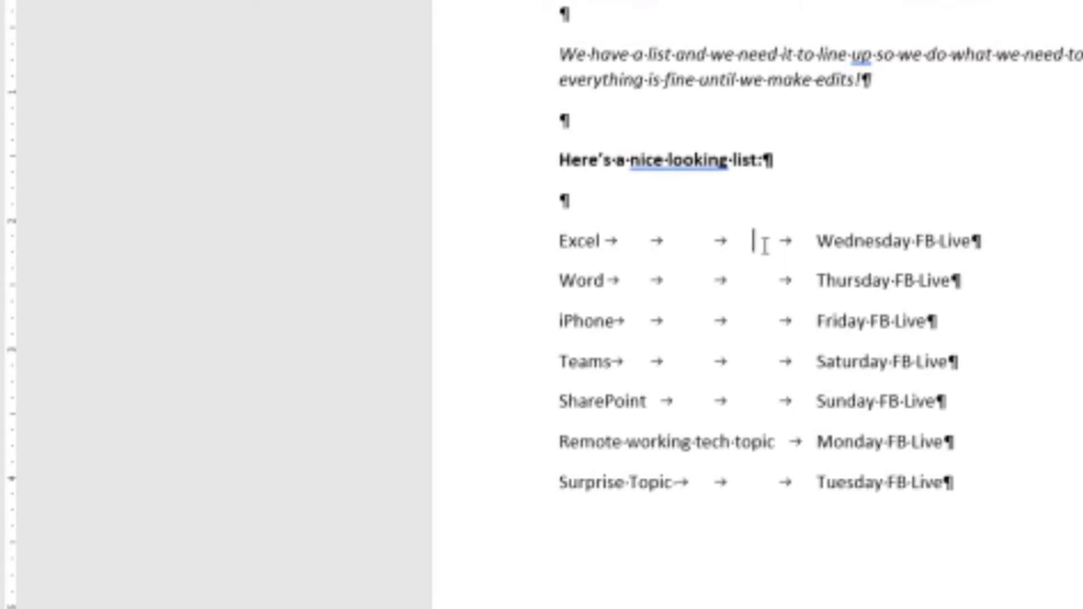
pyautogui.keyDown('shift'); pyautogui.click(601, 241); pyautogui.keyUp('shift')
pyautogui.press('Delete')
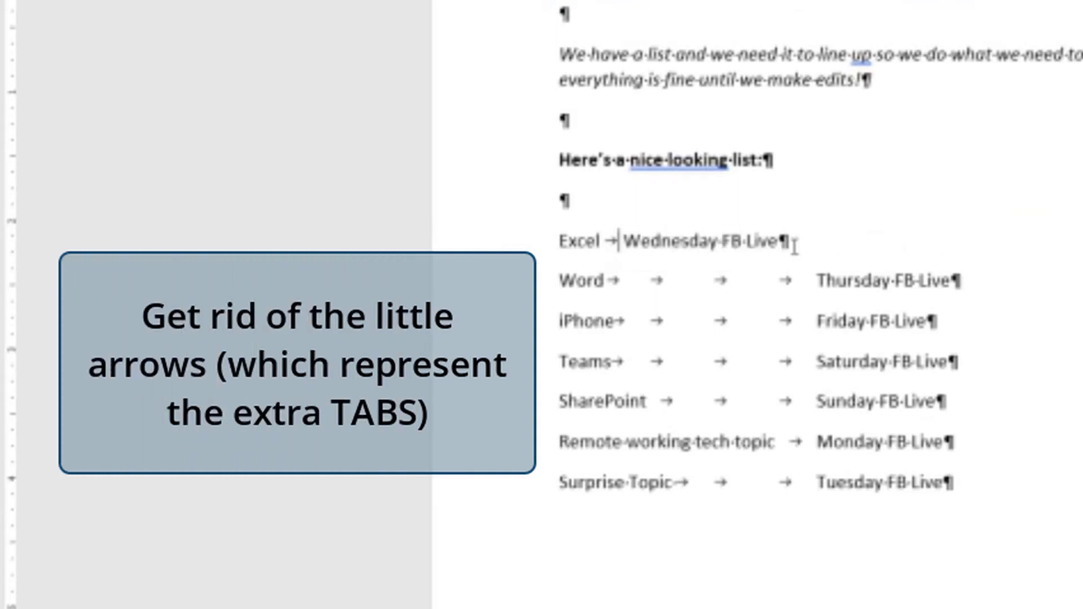
pyautogui.hotkey('shift', 'Right')
pyautogui.hotkey('shift', 'Right')
pyautogui.hotkey('shift', 'Right')
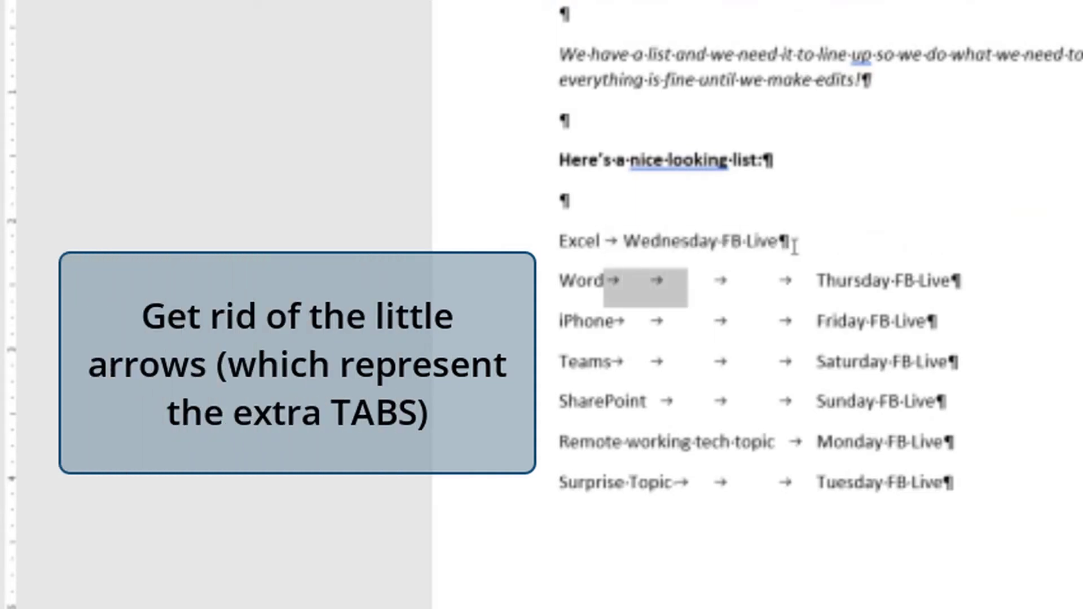
pyautogui.press('Delete')
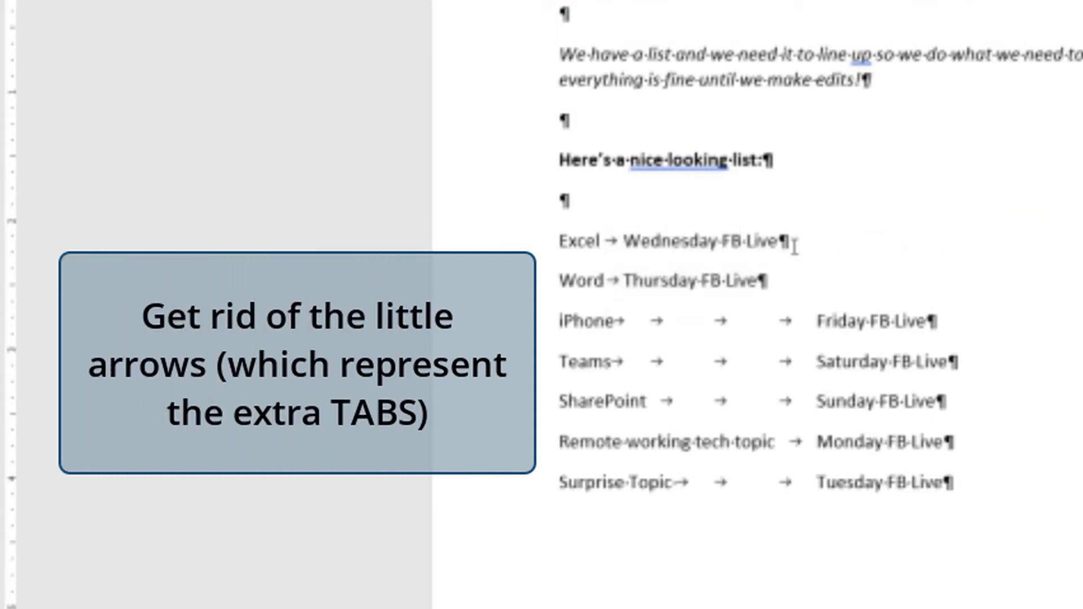
# - Delete the extra tabs in the iPhone and Teams rows, leaving a single tab before each day
pyautogui.hotkey('shift', 'Right')
pyautogui.hotkey('shift', 'Right')
pyautogui.hotkey('shift', 'Right')
pyautogui.press('Delete')
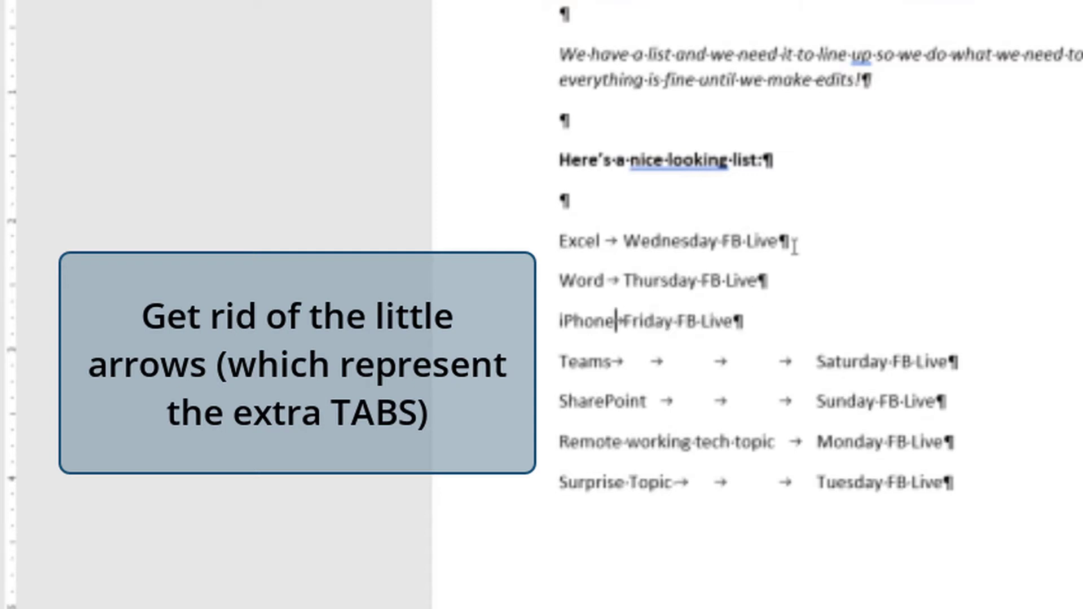
pyautogui.press('Down')
pyautogui.hotkey('shift', 'Right')
pyautogui.hotkey('shift', 'Right')
pyautogui.hotkey('shift', 'Right')
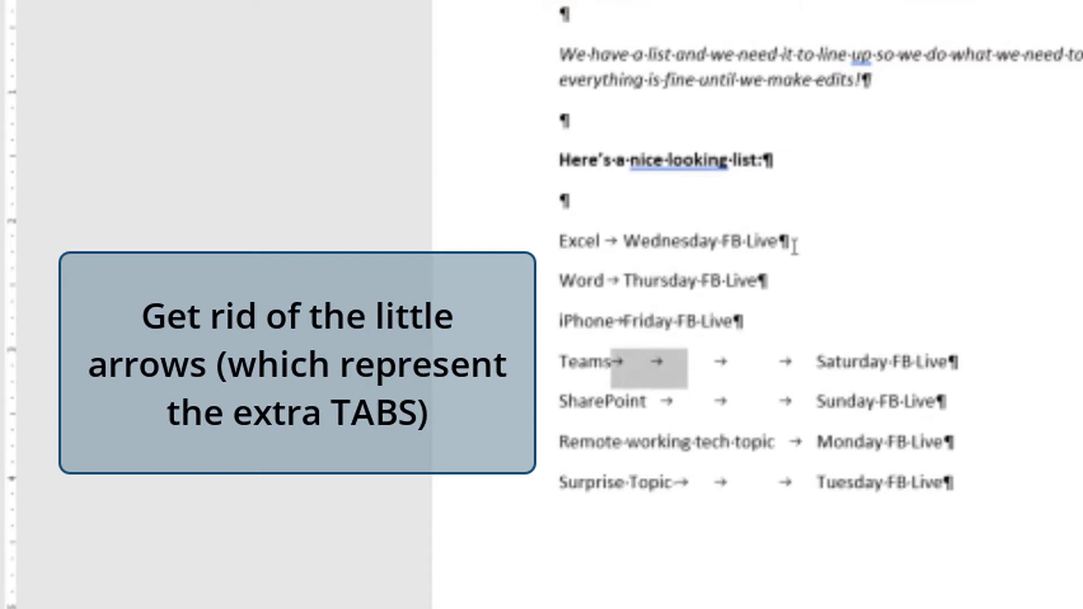
pyautogui.press('Delete')
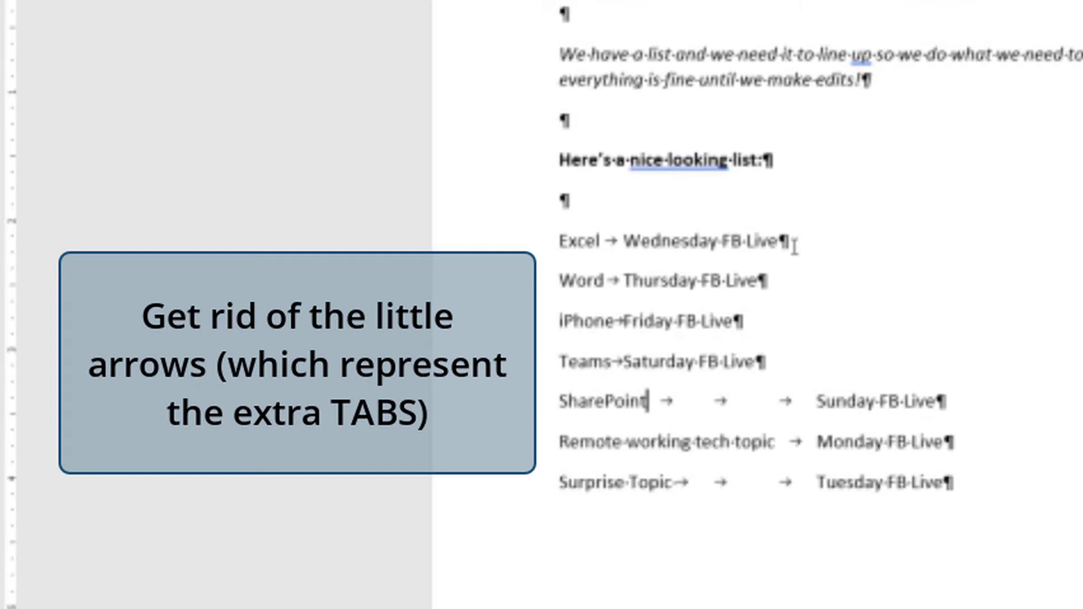
# - Delete the extra tabs in the SharePoint and Surprise Topic rows, leaving a single tab before each day
pyautogui.hotkey('shift', 'Right')
pyautogui.hotkey('shift', 'Right')
pyautogui.press('Delete')
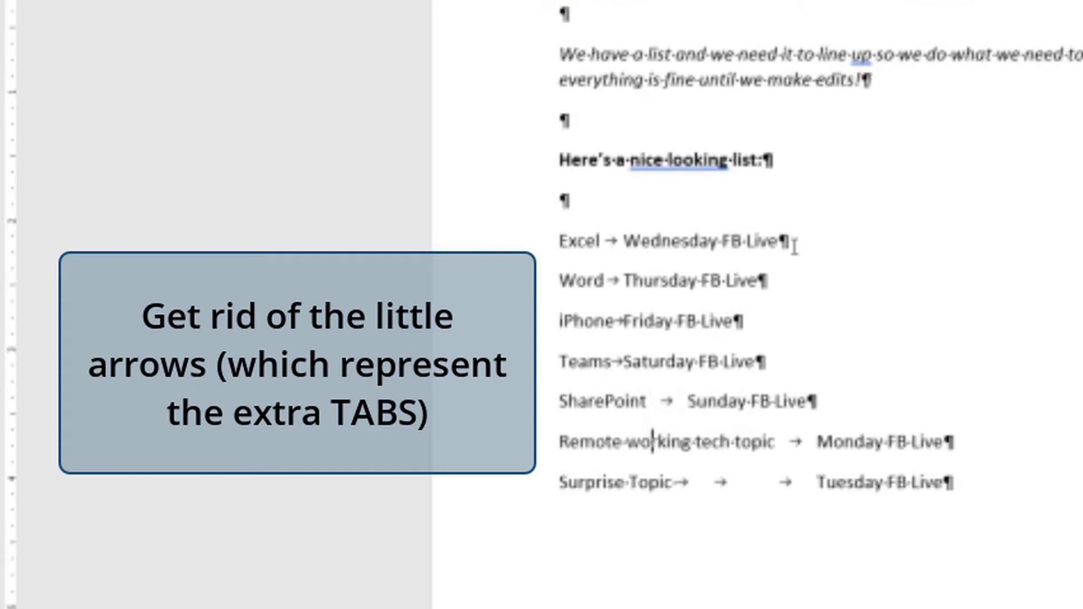
pyautogui.hotkey('shift', 'Right')
pyautogui.hotkey('shift', 'Right')
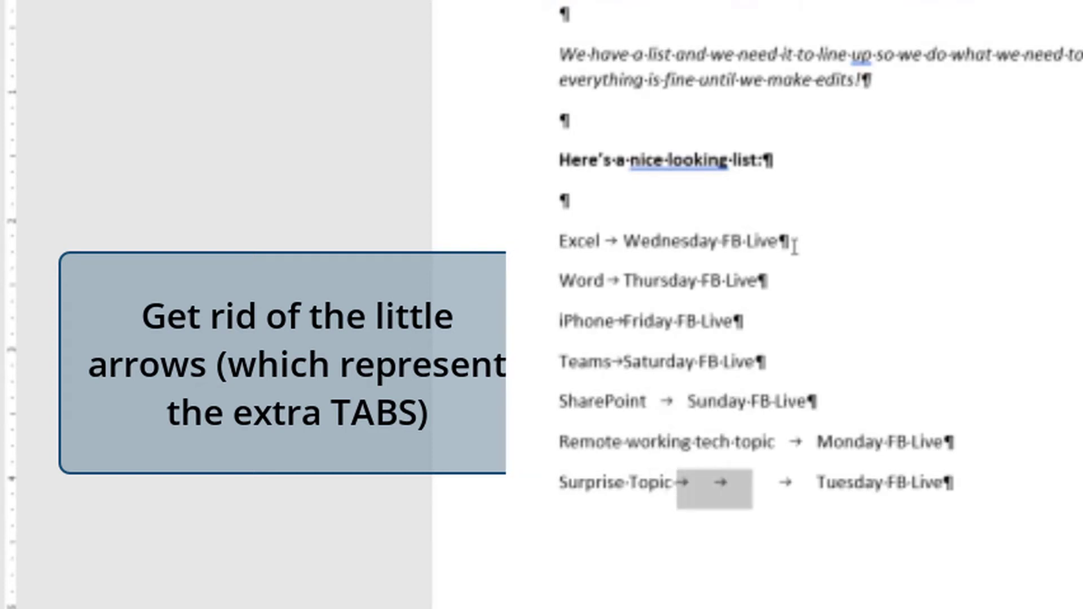
pyautogui.press('Delete')
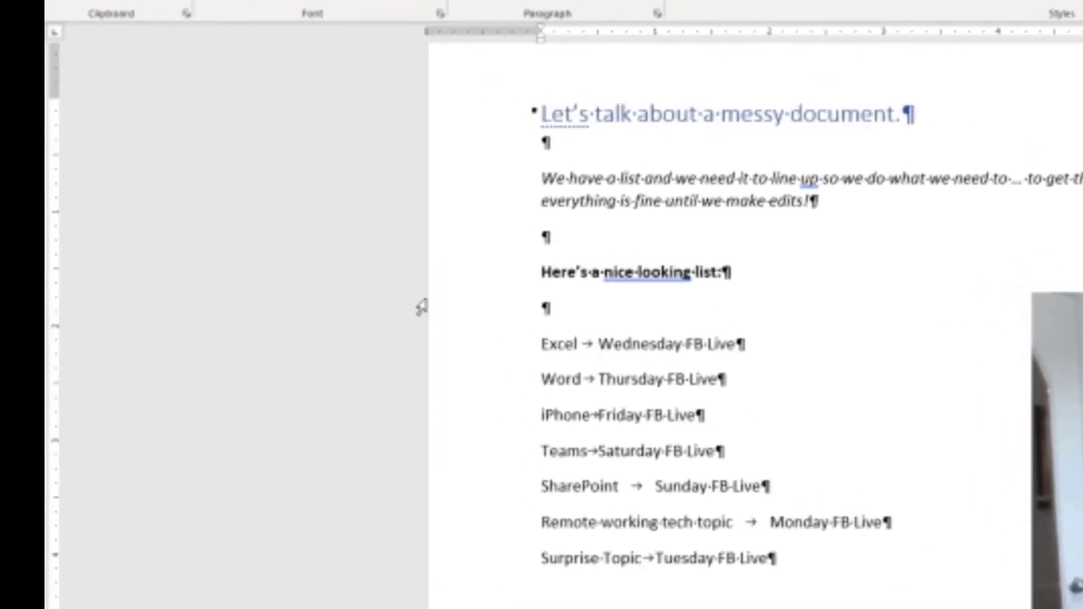
# - Select the seven list rows from Excel to Surprise Topic and set a left tab stop at about 2 inches for them
pyautogui.click(489, 355)
pyautogui.moveTo(487, 362); pyautogui.dragTo(487, 563)
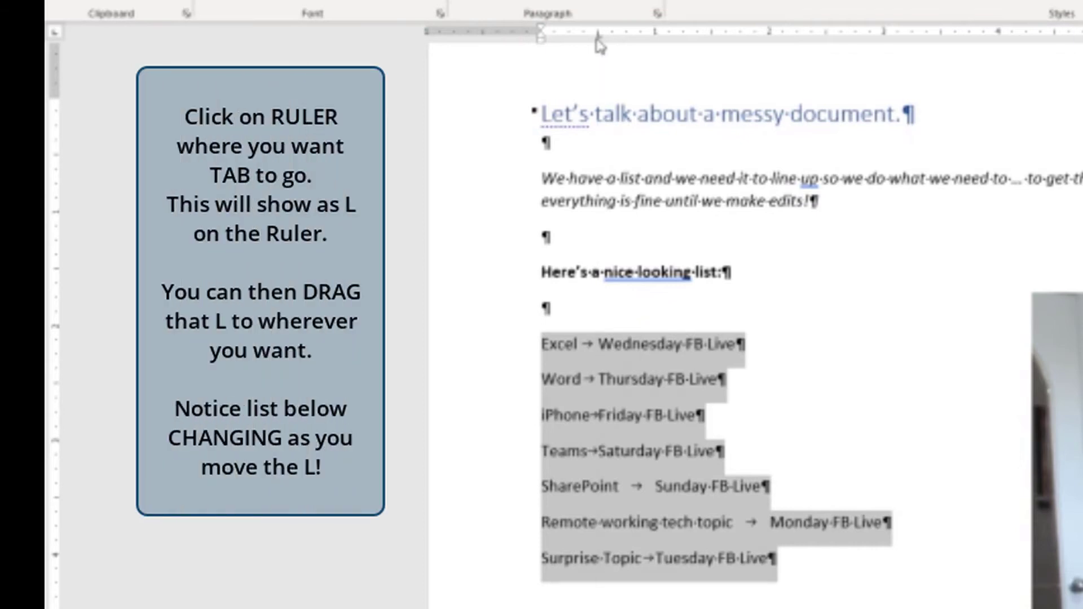
pyautogui.moveTo(597, 38); pyautogui.dragTo(648, 46)
pyautogui.moveTo(720, 54); pyautogui.dragTo(752, 42)
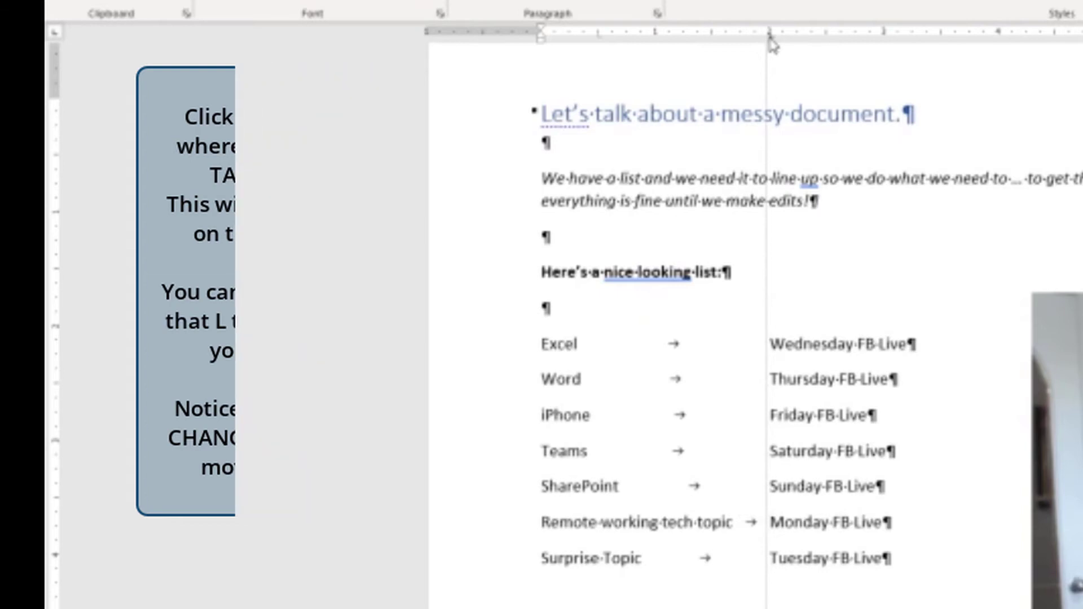
# - Move the tab stop of the seven list rows to about 2.3 inches and delete "working" from the Remote working tech topic row
pyautogui.moveTo(770, 37); pyautogui.dragTo(807, 36)
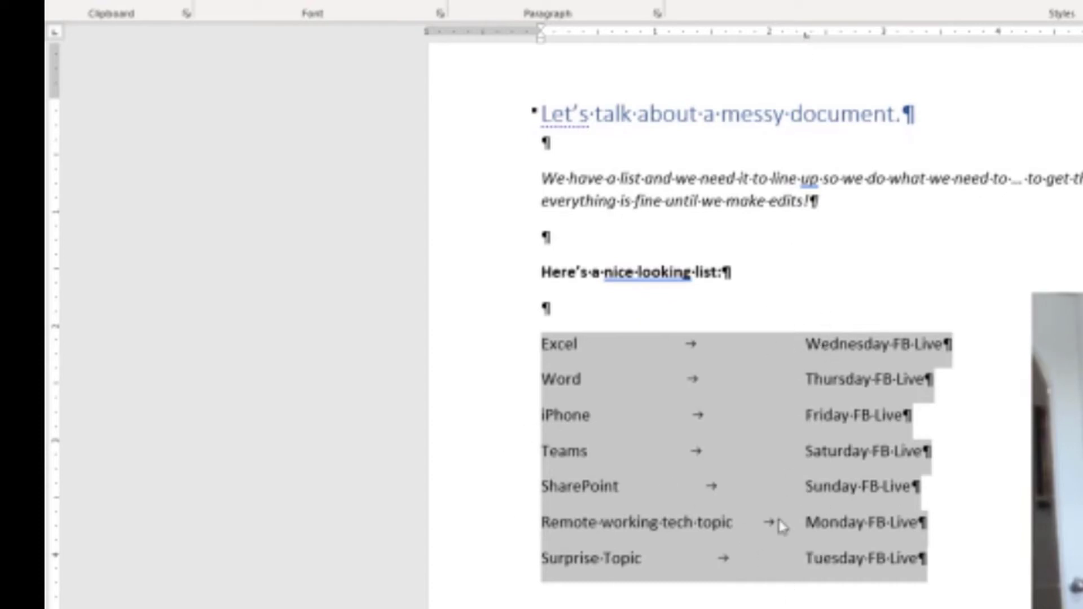
pyautogui.doubleClick(627, 530)
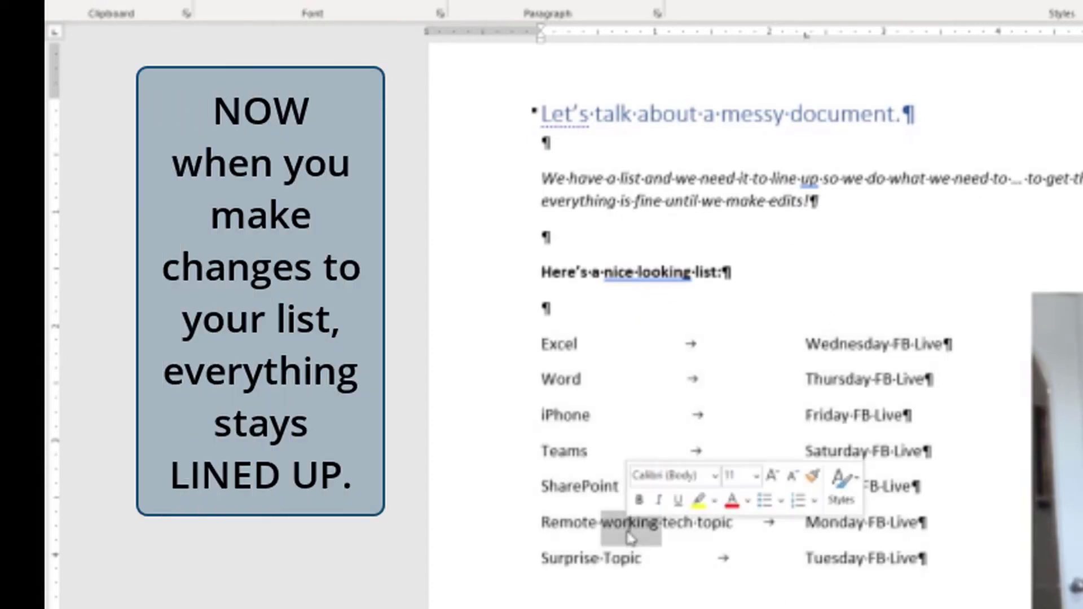
pyautogui.press('Delete')
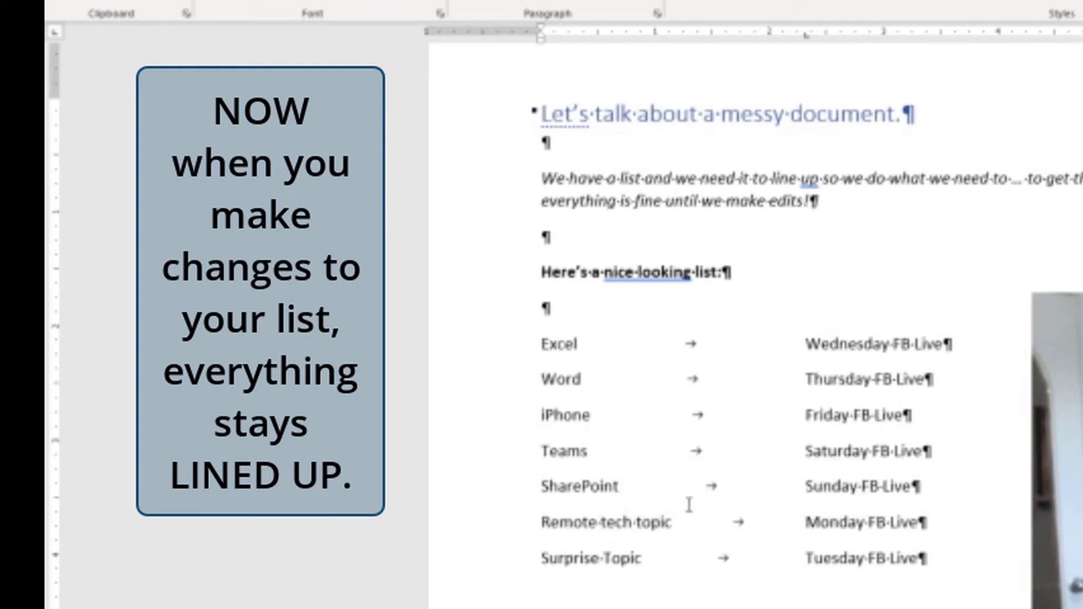
# - Add "more words here ok" after "Word" in the second list row, before its tab
pyautogui.click(608, 382)
pyautogui.write('more words here')
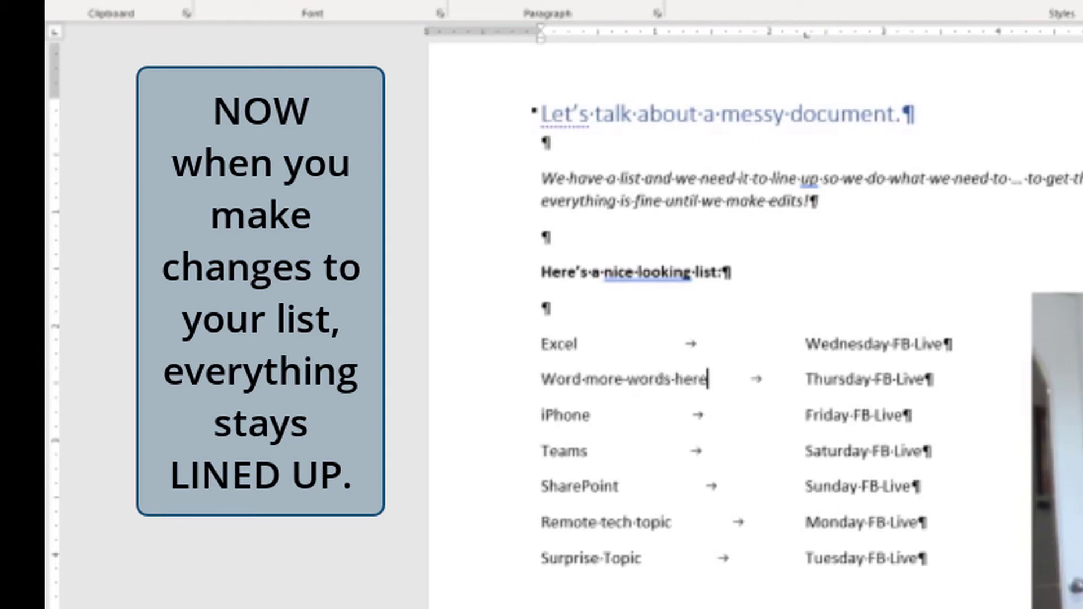
pyautogui.write(' ok')
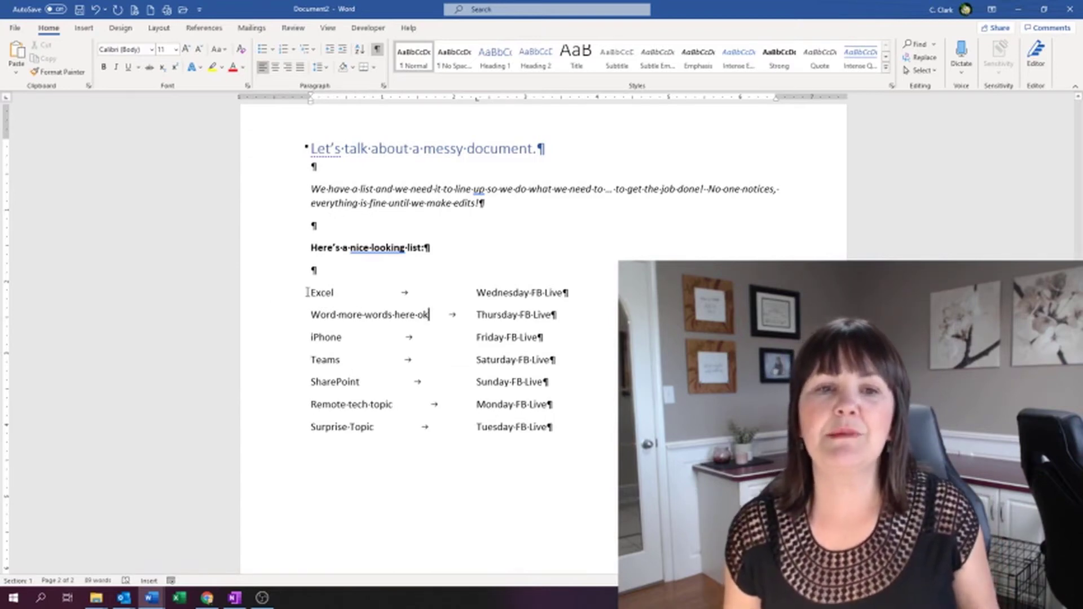
# - Select the seven list rows from Excel to Surprise Topic and move their tab stop to about 2.5 inches
pyautogui.click(308, 292)
pyautogui.keyDown('shift'); pyautogui.click(563, 435); pyautogui.keyUp('shift')
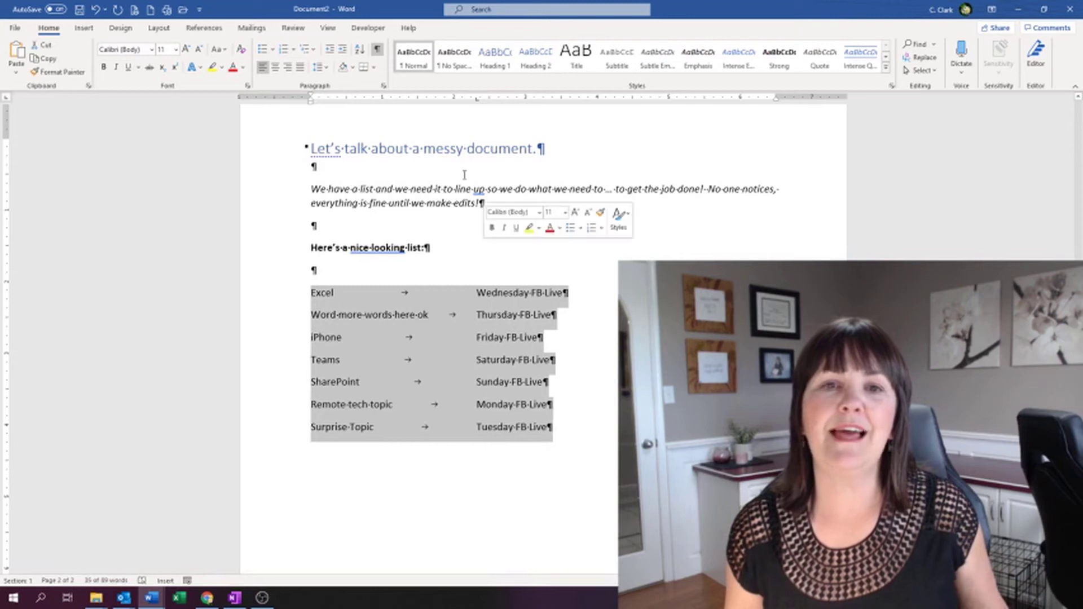
pyautogui.moveTo(476, 101)
pyautogui.mouseDown()
pyautogui.moveTo(512, 101)
pyautogui.moveTo(449, 113)
pyautogui.moveTo(490, 100)
pyautogui.mouseUp()
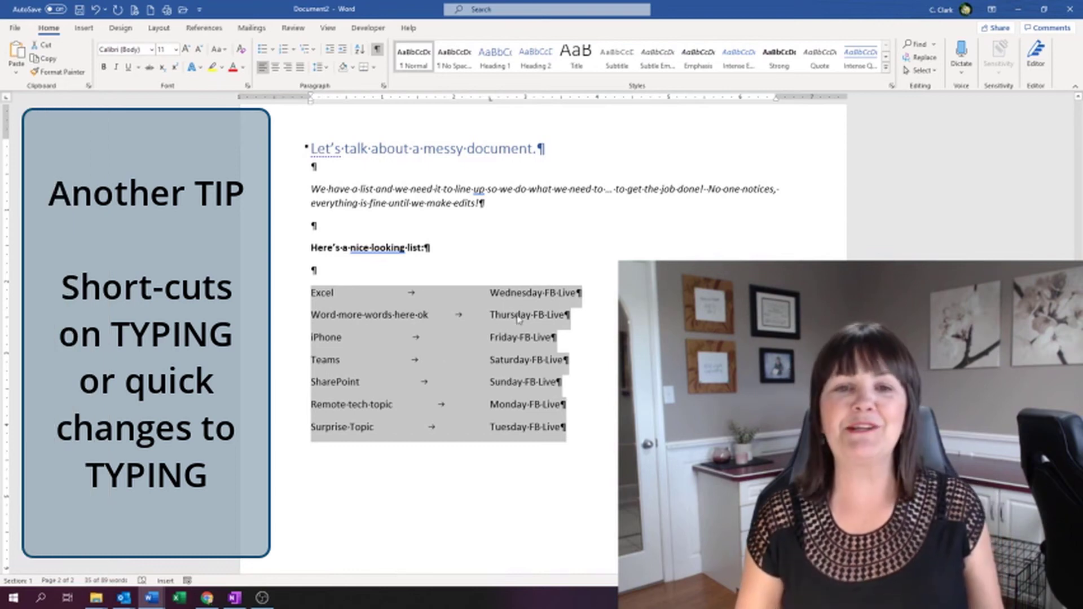
# - Deselect the list, open Advanced Find, clear the old search text, and switch to replacing text
pyautogui.click(556, 294)
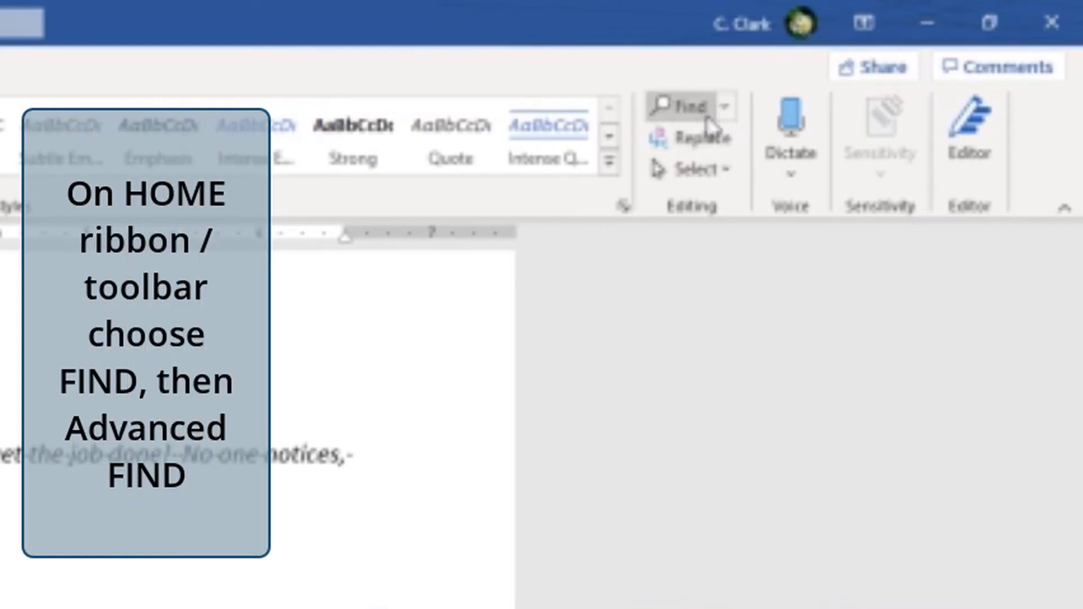
pyautogui.click(727, 111)
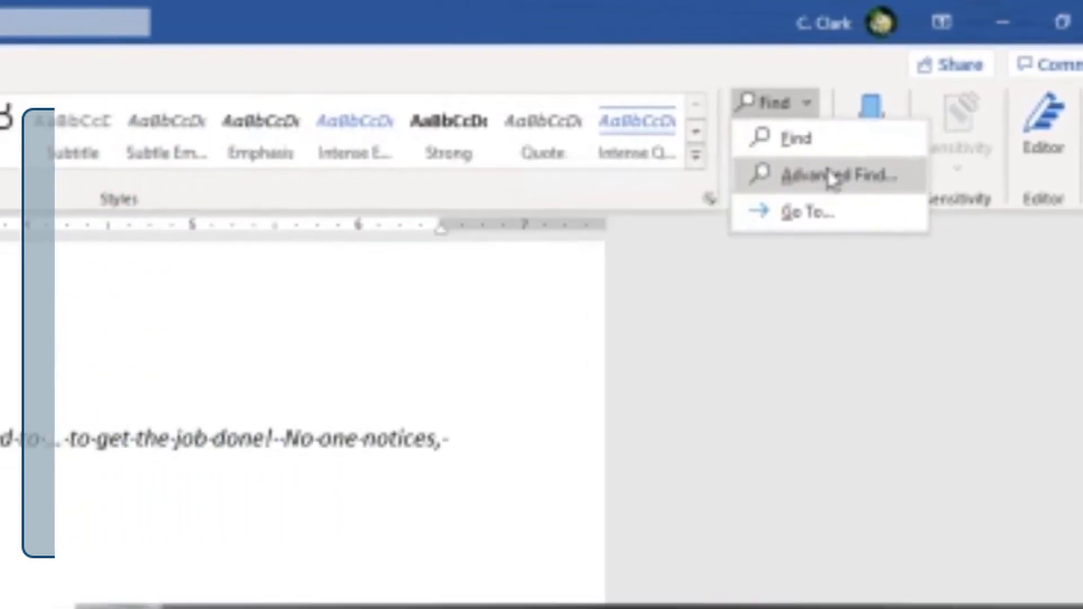
pyautogui.click(747, 181)
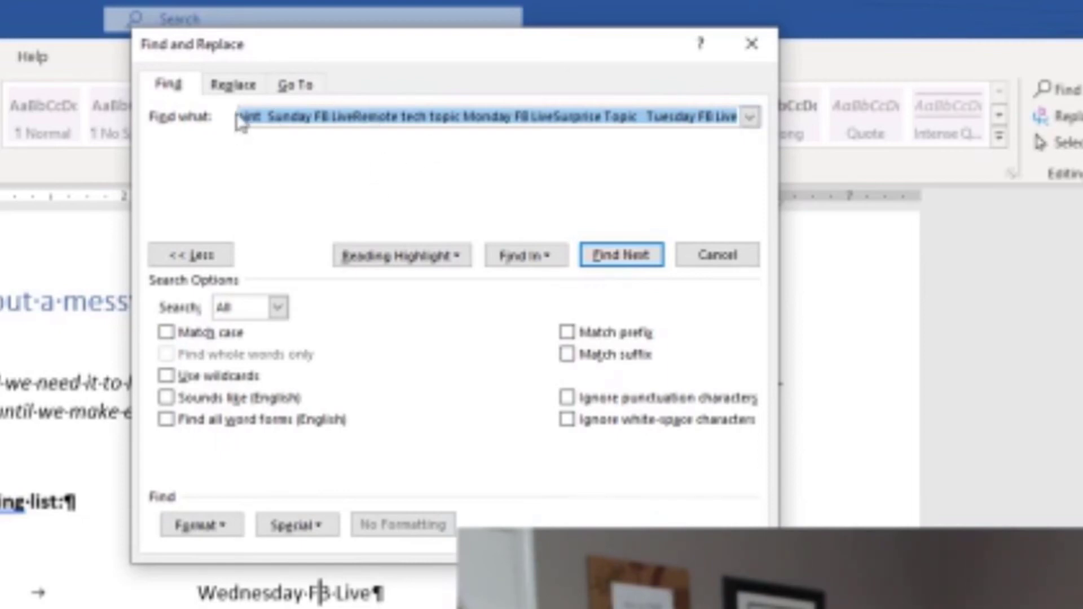
pyautogui.press('Delete')
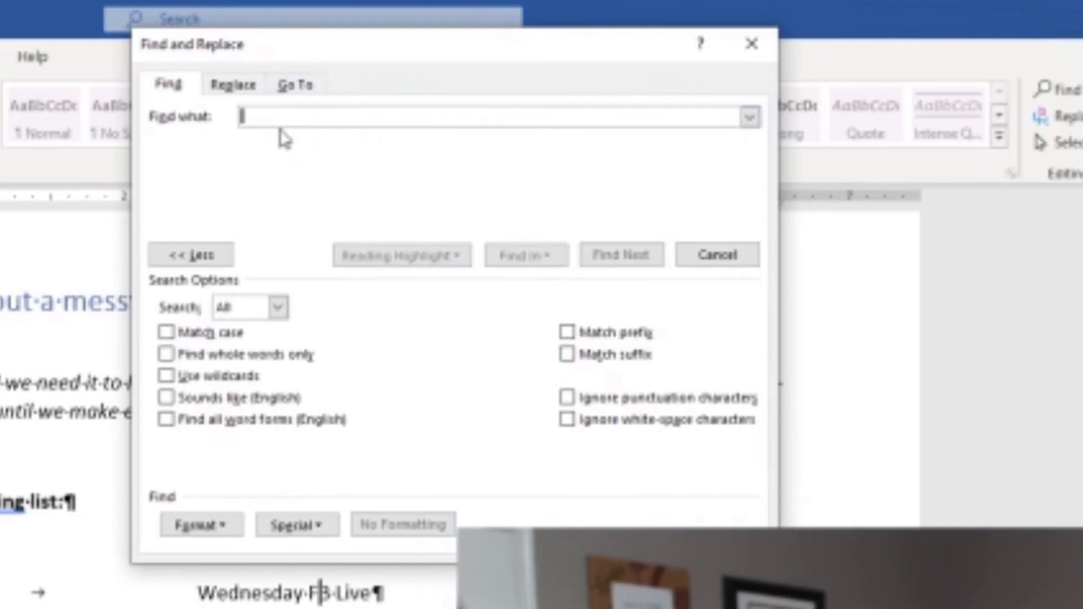
pyautogui.click(236, 85)
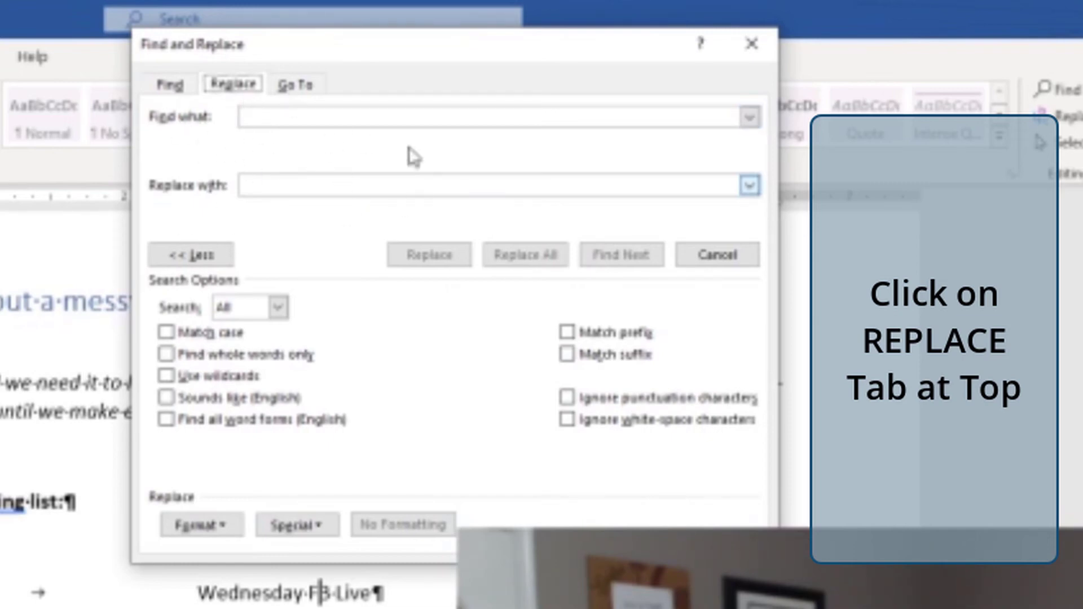
# - Set the text to find to "FB" and its replacement to "Facebook", without extra spaces
pyautogui.click(251, 118)
pyautogui.write('F')
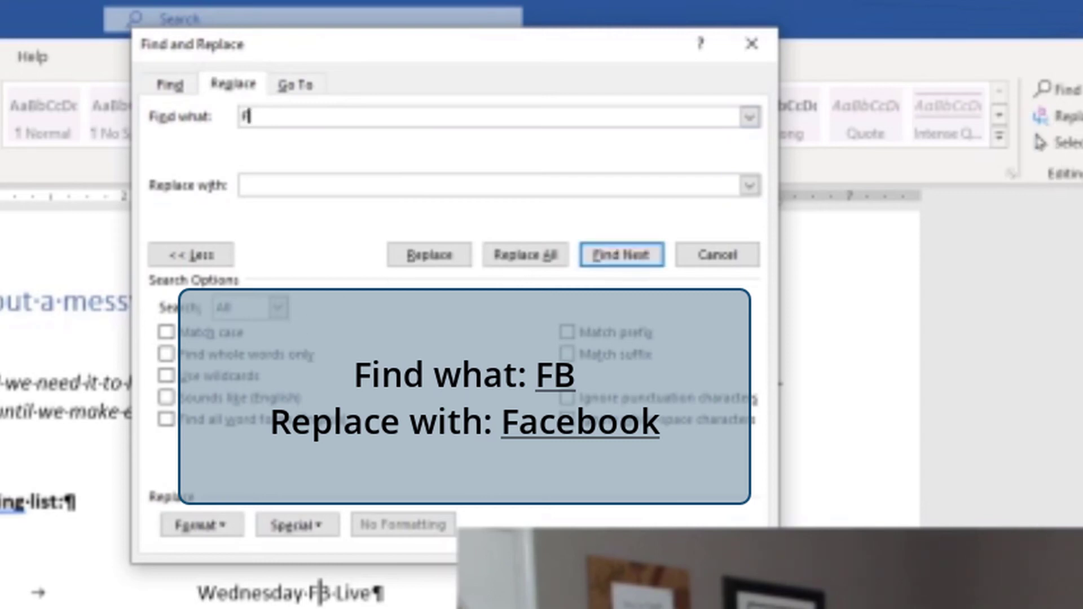
pyautogui.write('B')
pyautogui.click(289, 181)
pyautogui.write('Face')
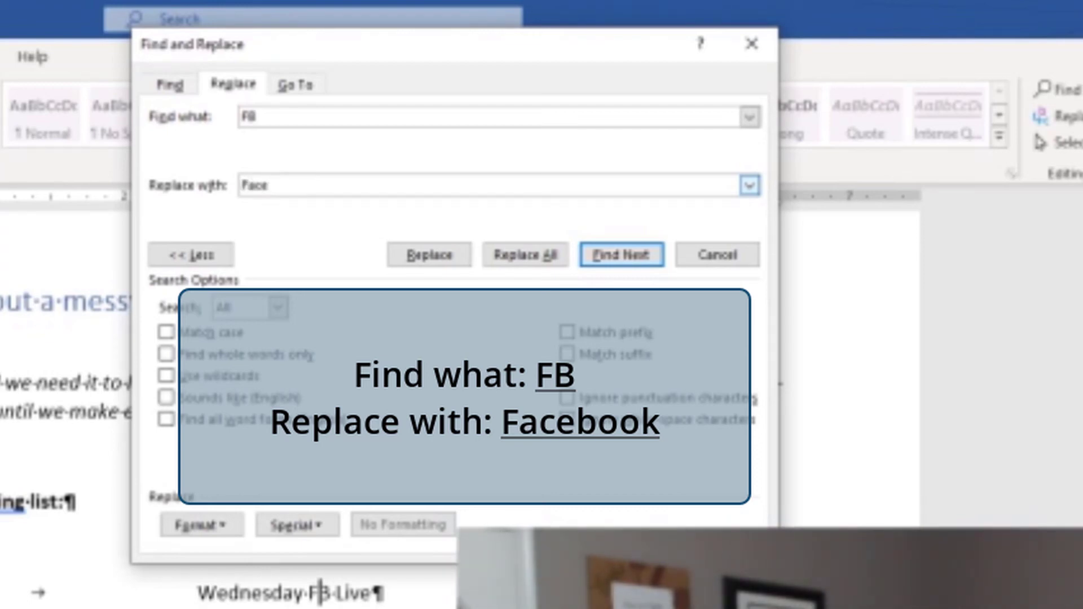
pyautogui.write('book')
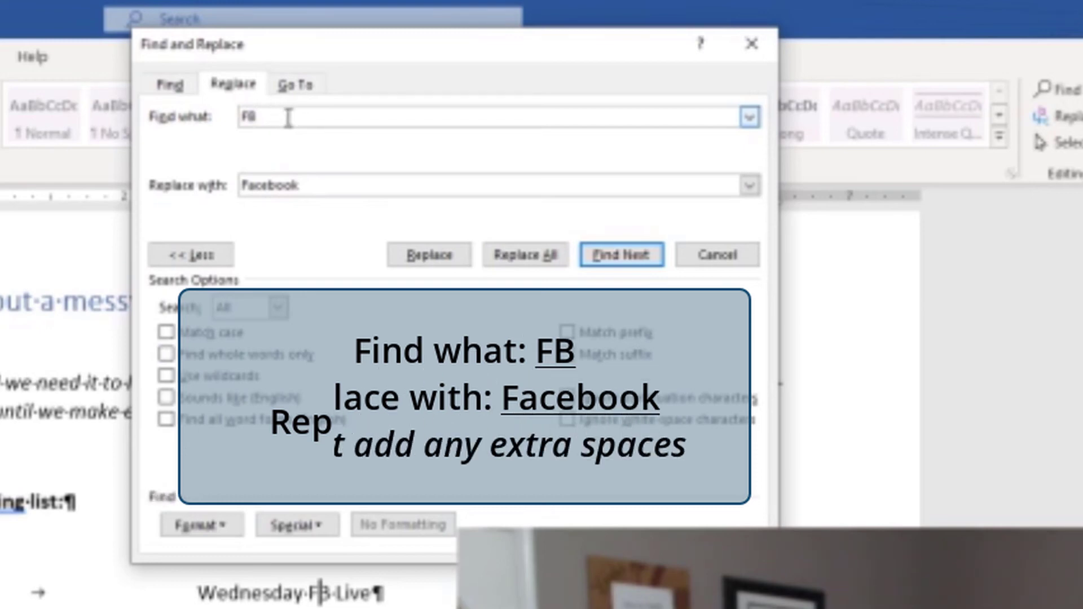
pyautogui.click(271, 113)
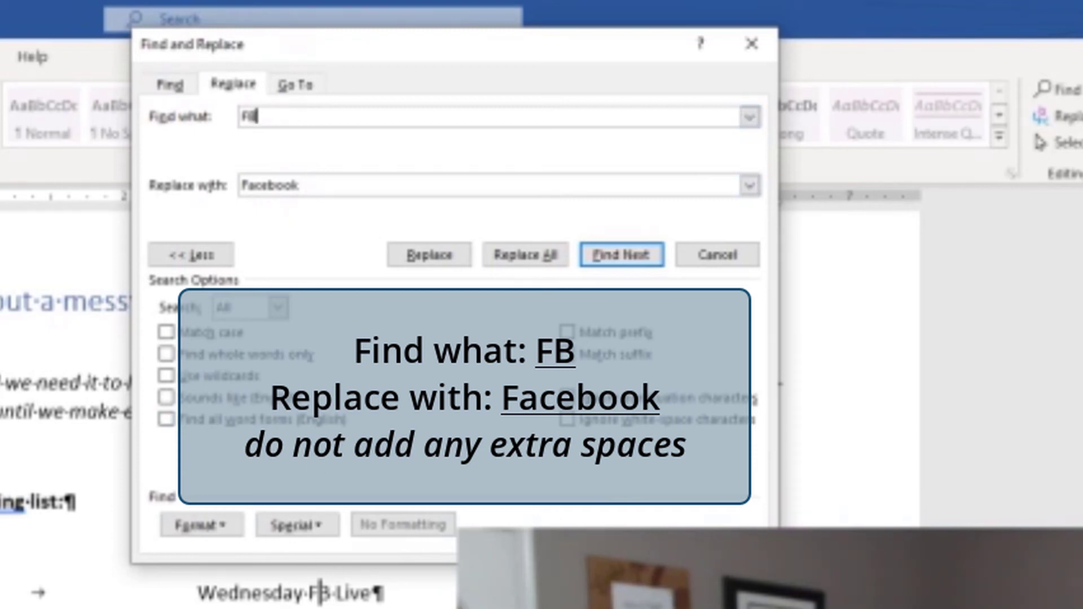
pyautogui.click(341, 186)
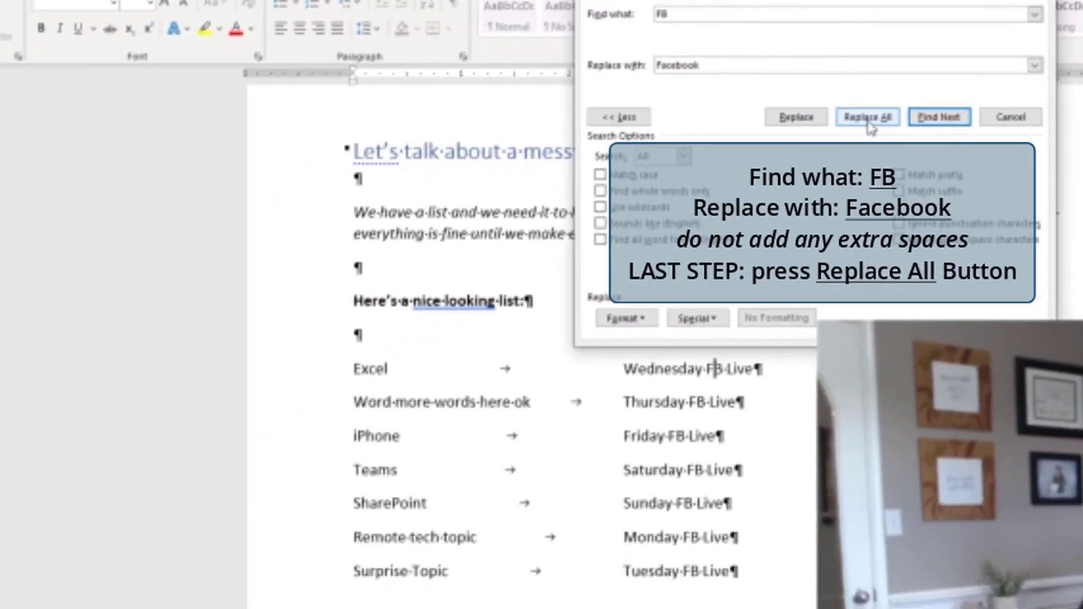
# - Replace all occurrences of "FB" in the document and close Find and Replace
pyautogui.click(526, 259)
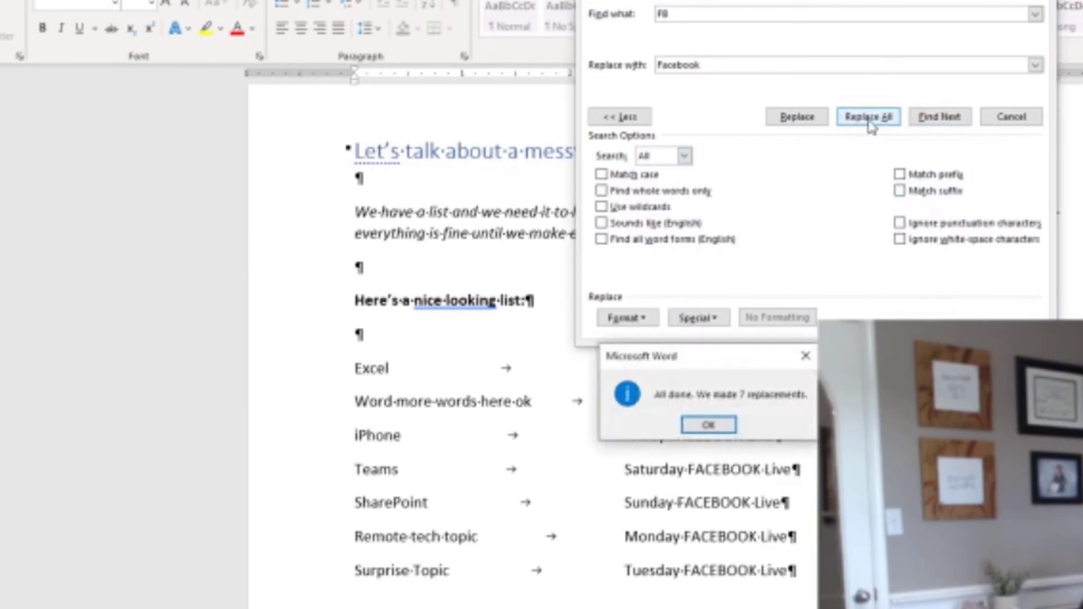
pyautogui.click(709, 424)
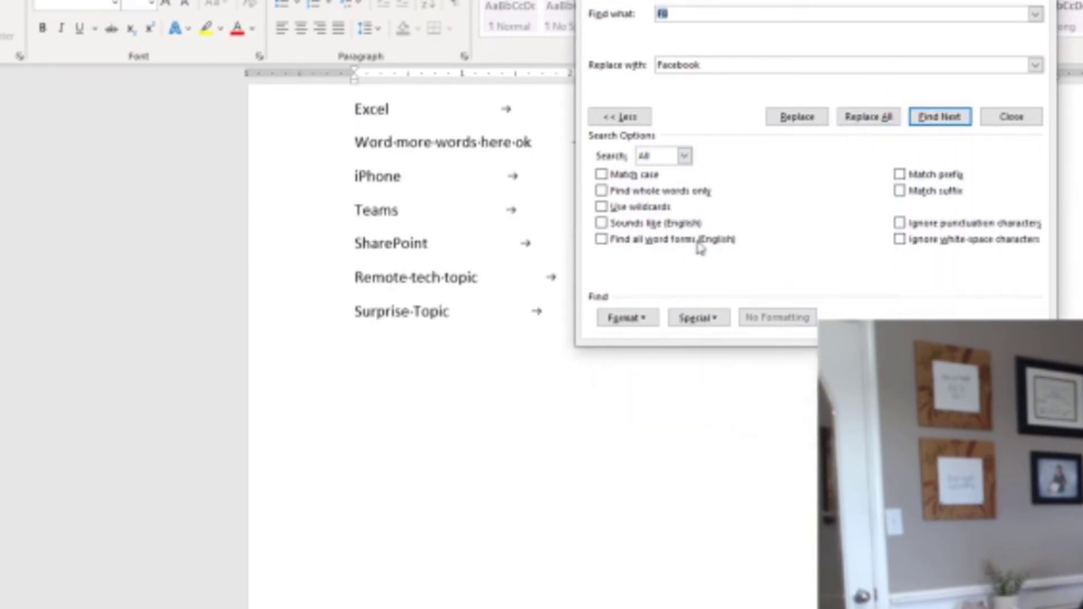
pyautogui.press('Escape')
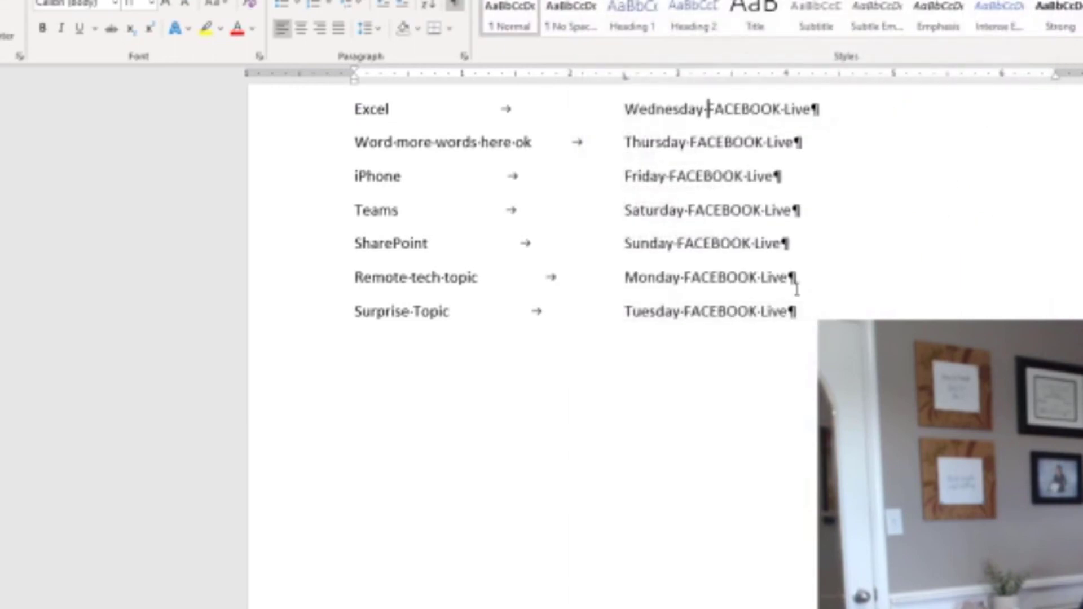
# - Select the seven list rows from Excel to Surprise Topic and change their case to Capitalize Each Word
pyautogui.scroll(5, 632, 238)
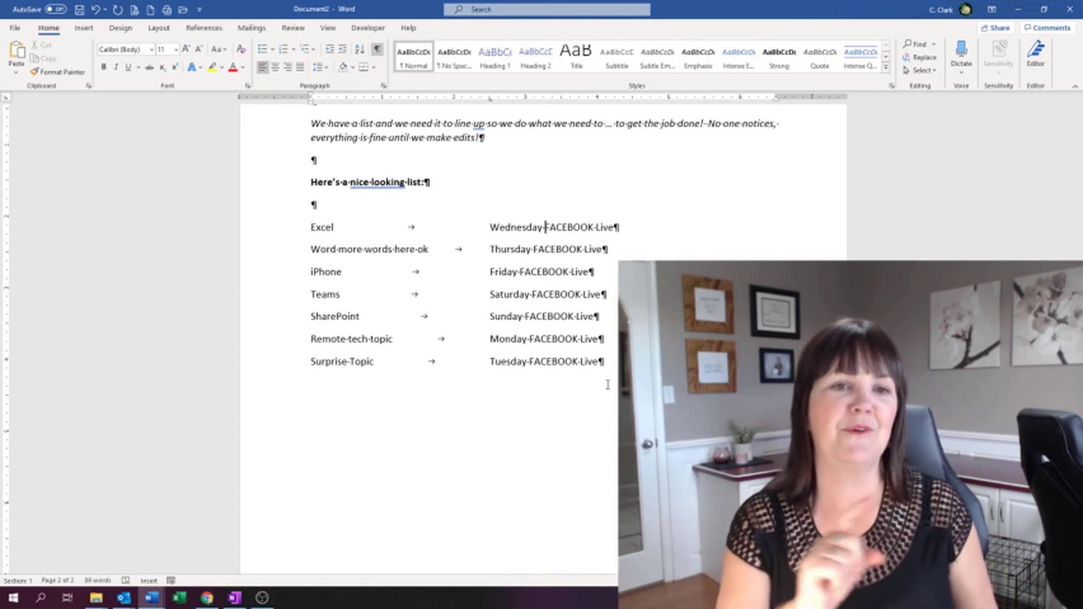
pyautogui.click(266, 229)
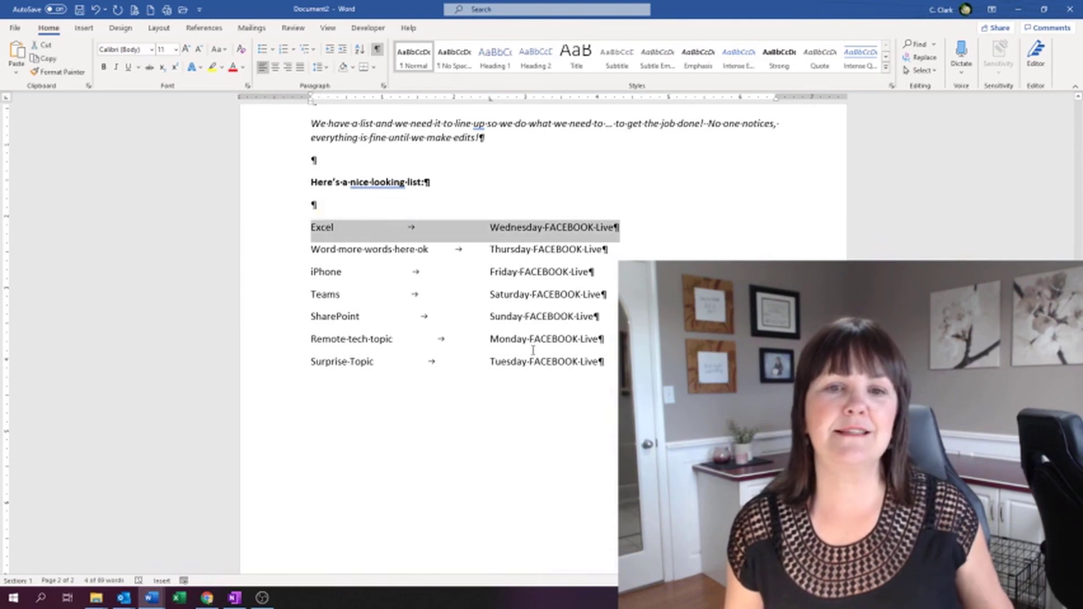
pyautogui.click(312, 226)
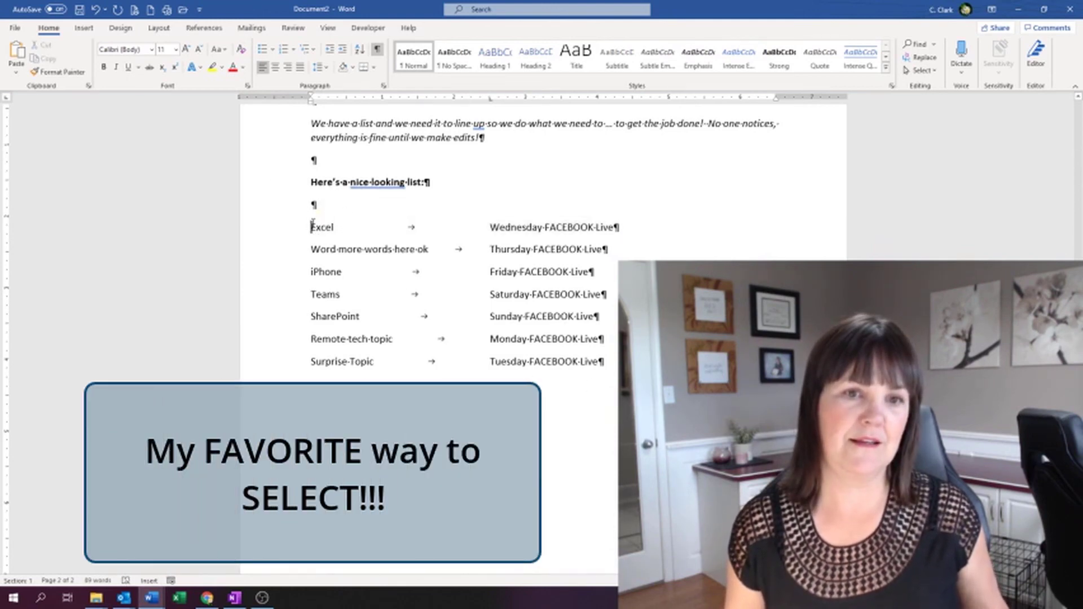
pyautogui.click(283, 235)
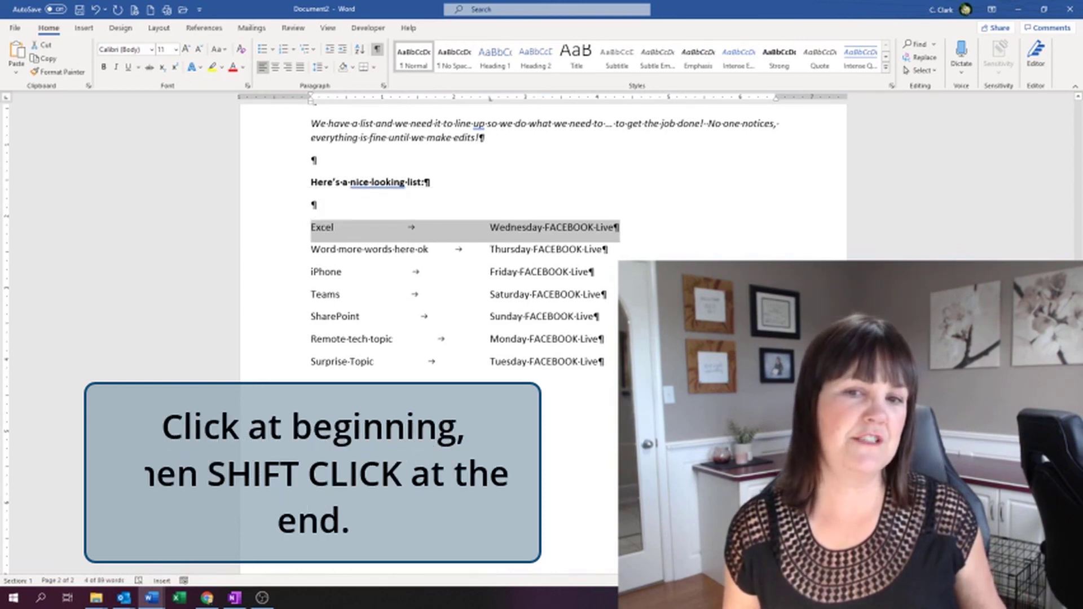
pyautogui.keyDown('shift'); pyautogui.click(283, 364); pyautogui.keyUp('shift')
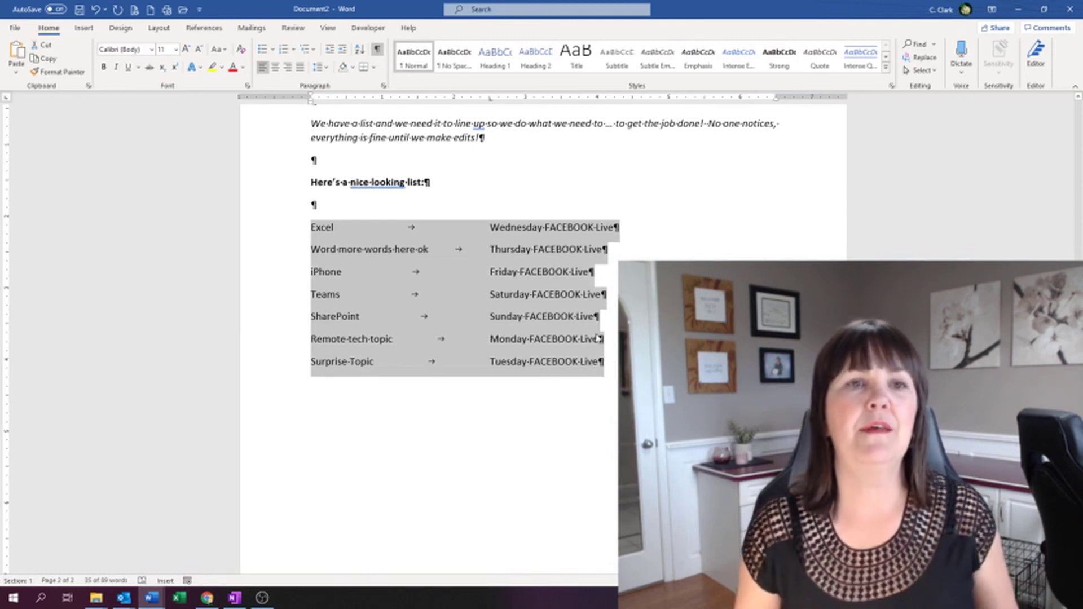
pyautogui.click(221, 52)
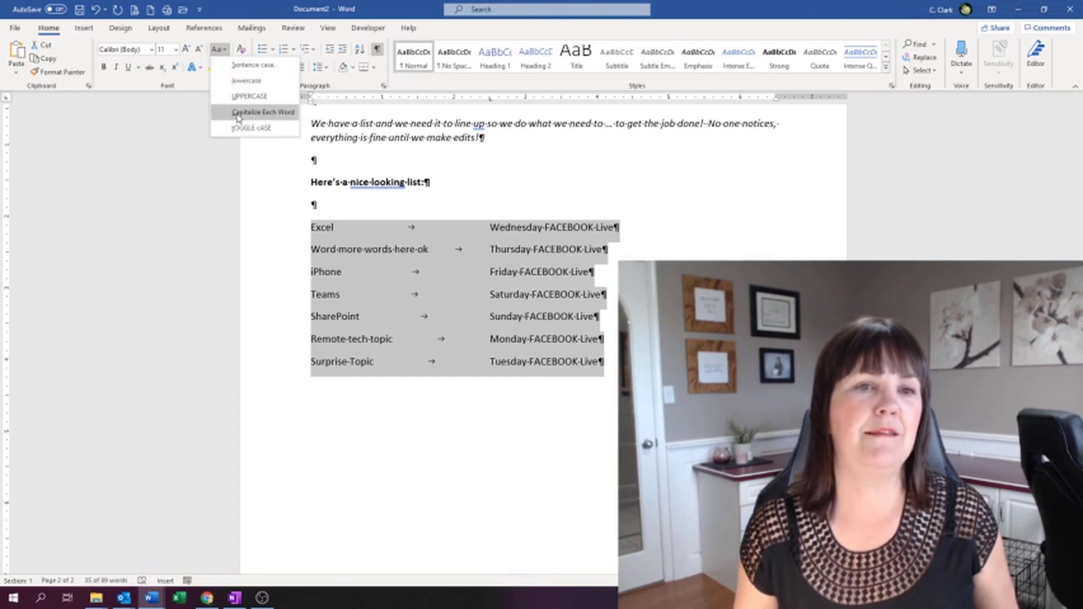
pyautogui.click(257, 115)
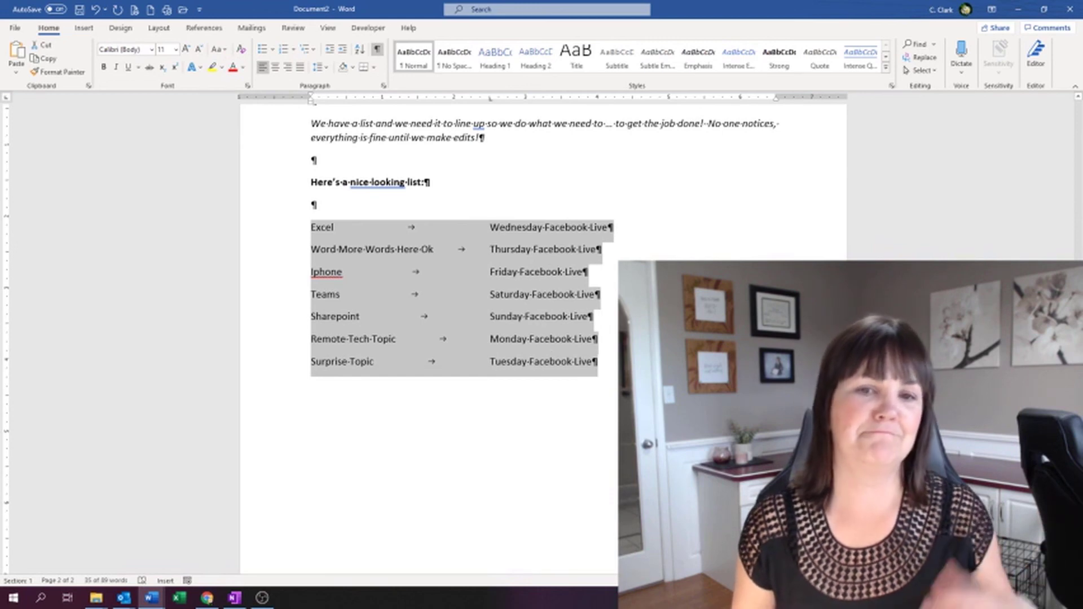
# - Deselect the list and hide the document's formatting marks
pyautogui.click(594, 362)
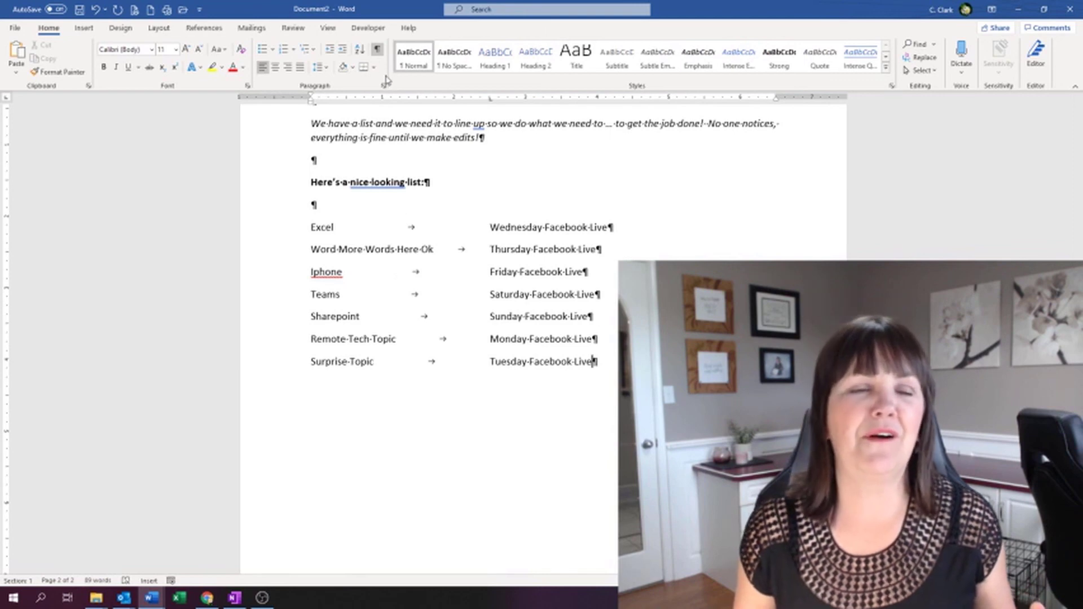
pyautogui.click(378, 49)
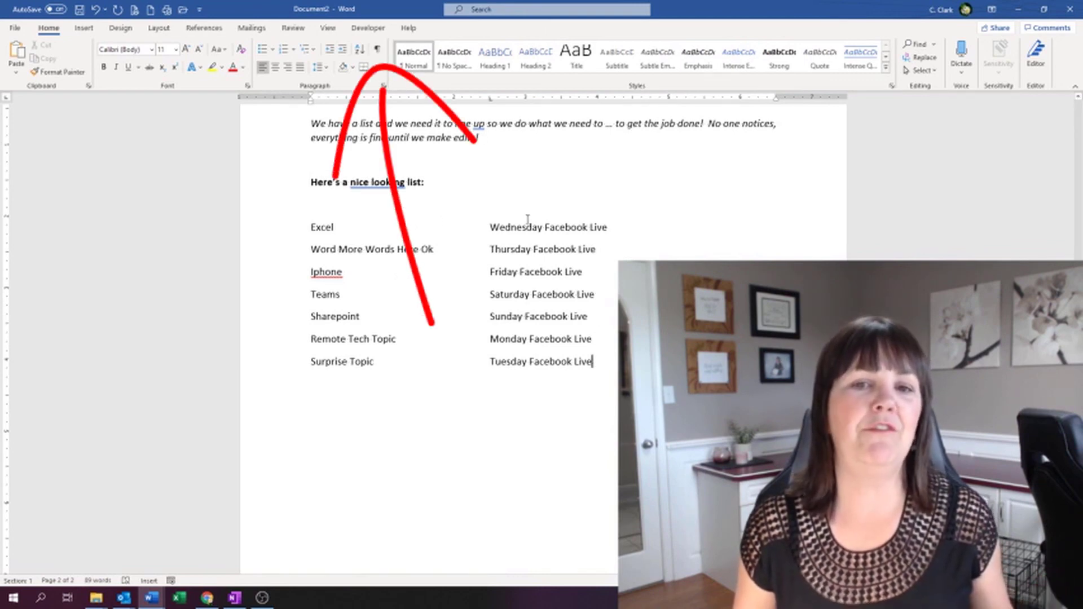